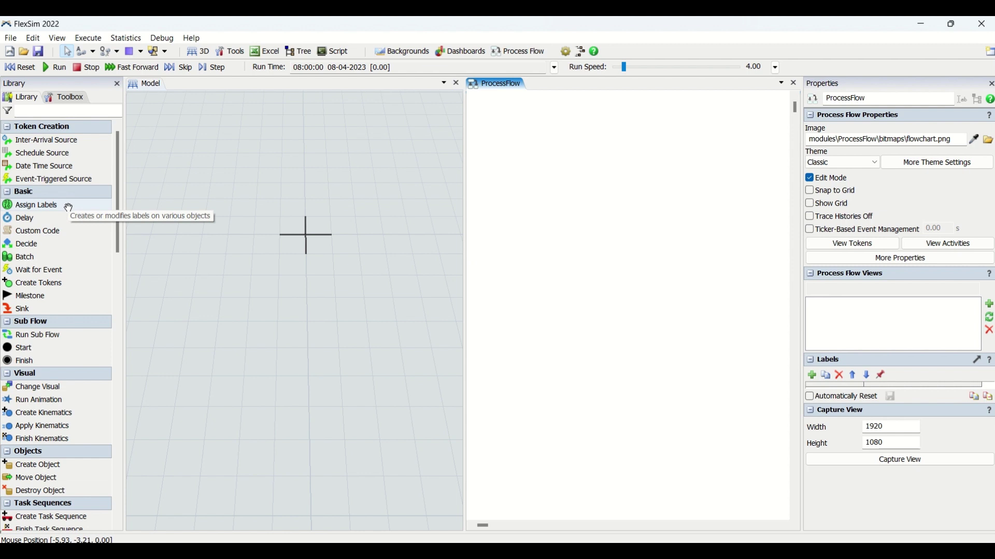
Step: Add an Assign Labels activity to the upper part of the empty process flow
drag(62, 204, 535, 171)
click(534, 203)
click(556, 187)
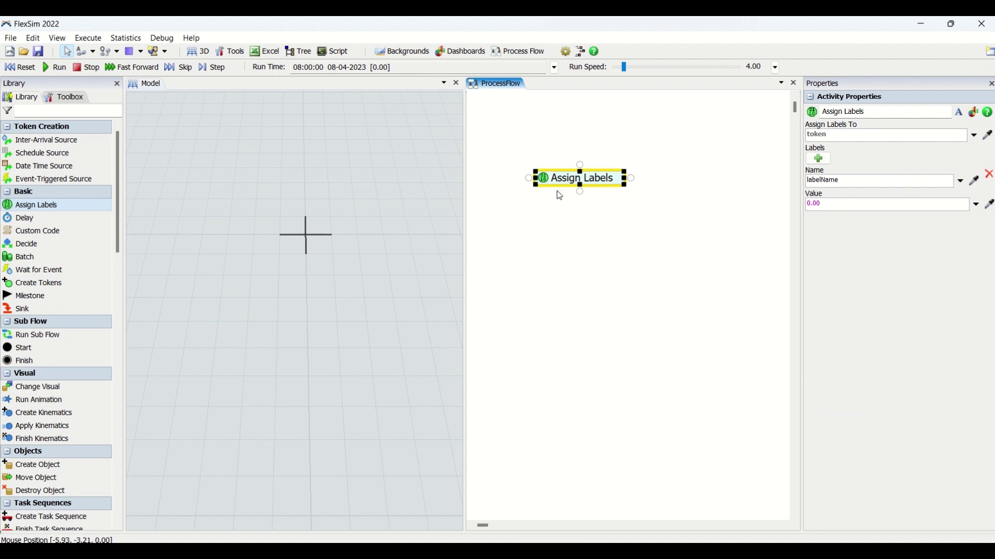
Step: Place a Queue at the origin of the 3D model
double_click(274, 231)
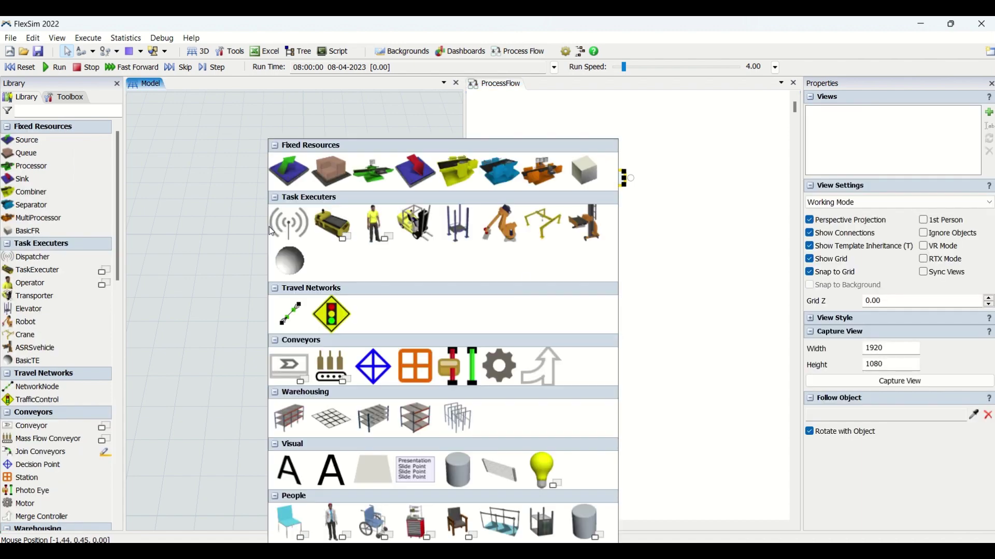
click(328, 165)
click(310, 248)
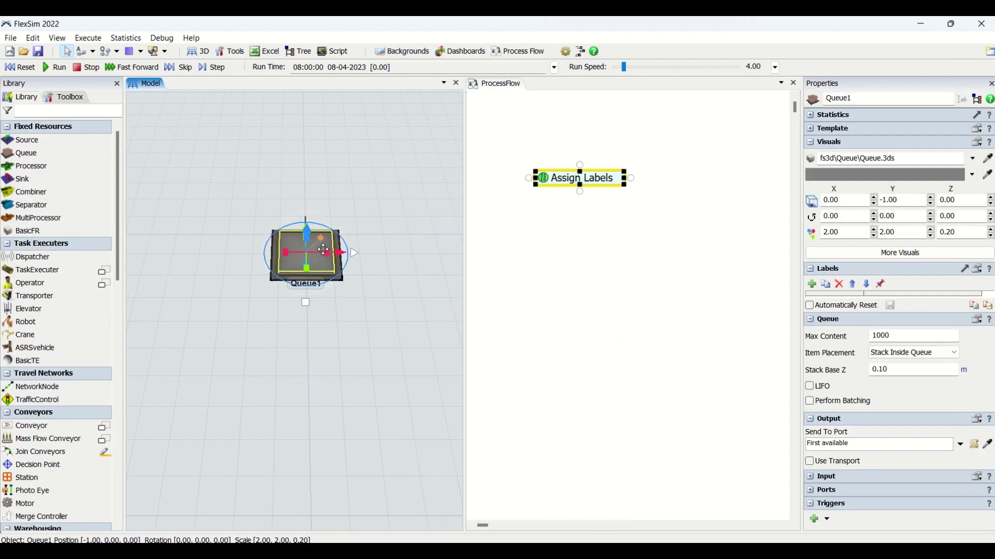
Step: Review the label types and trigger events available for the queue
click(813, 285)
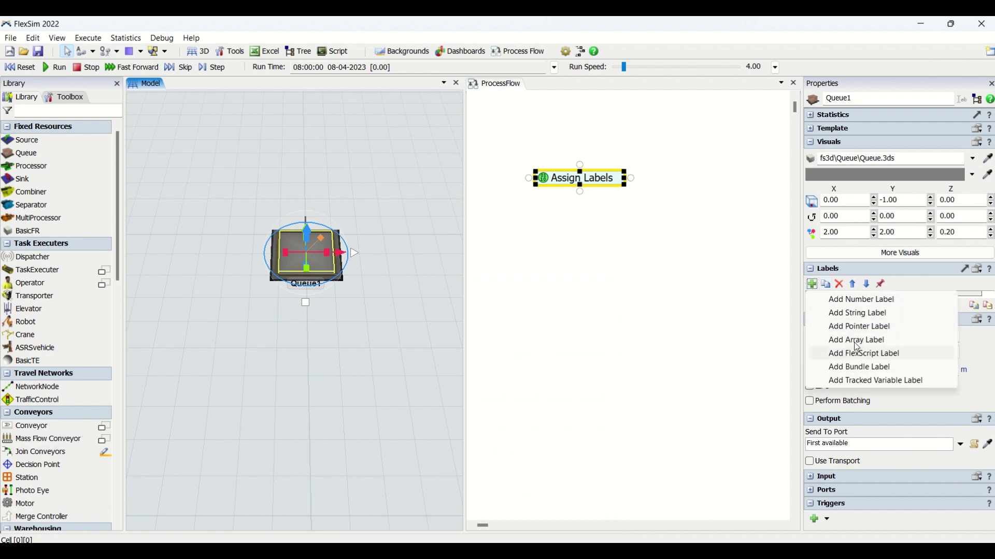
click(823, 523)
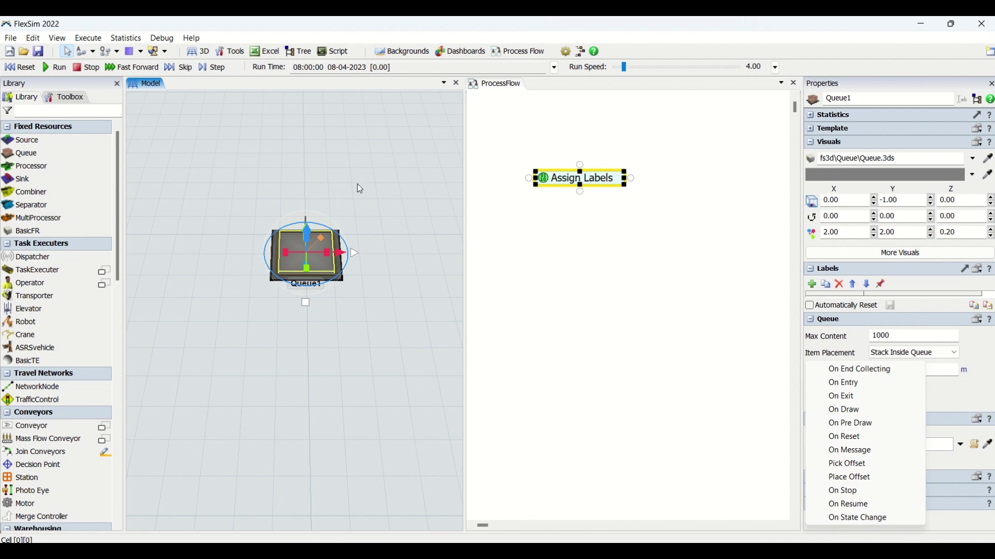
click(538, 278)
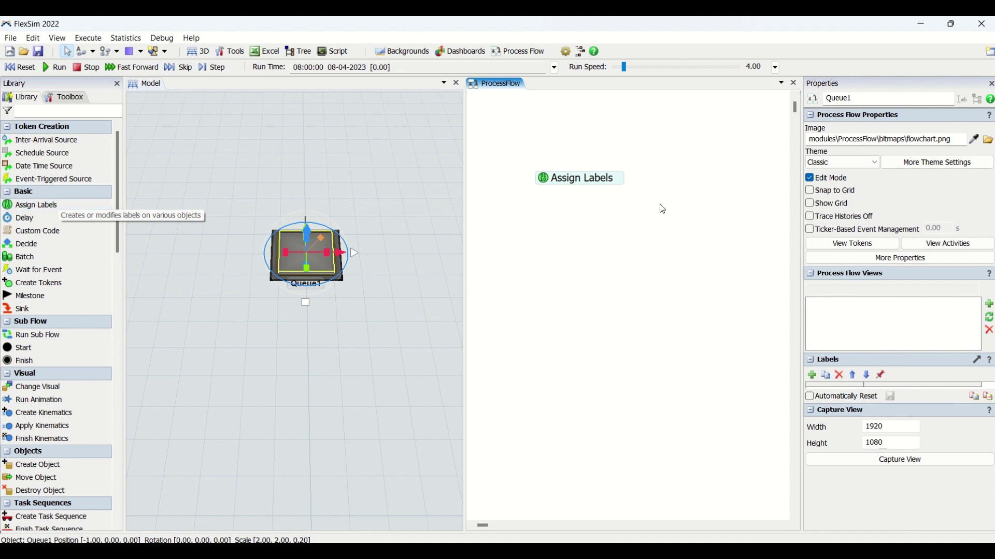
Step: Review which objects the Assign Labels activity can assign its labels to
click(578, 184)
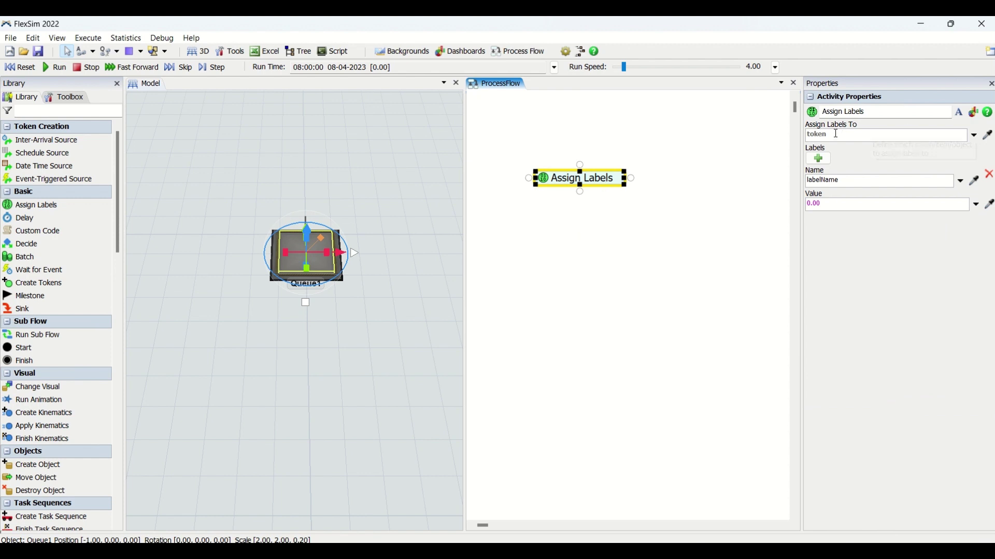
click(974, 135)
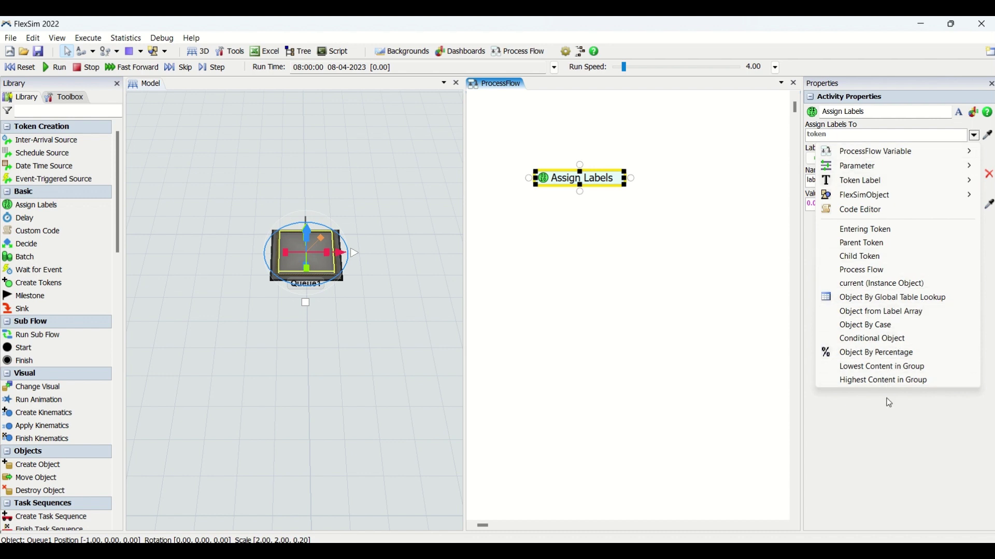
click(889, 422)
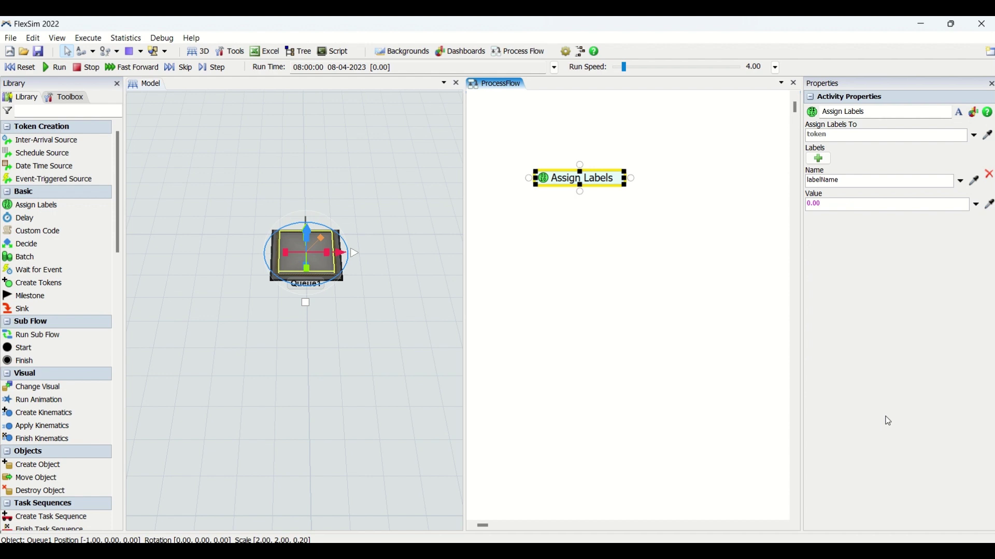
Step: Add two extra label entries to the Assign Labels activity and remove them again
click(823, 162)
click(823, 162)
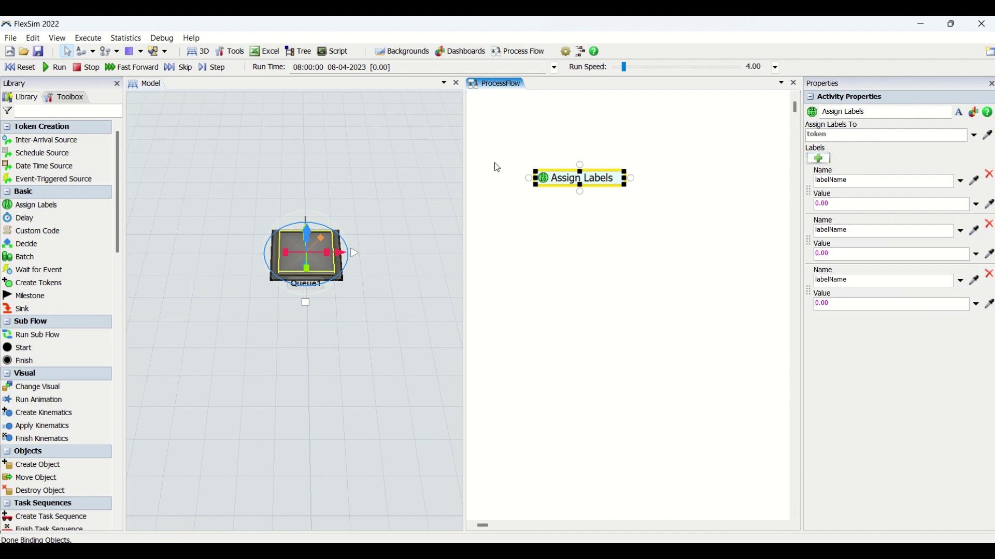
click(990, 176)
click(819, 159)
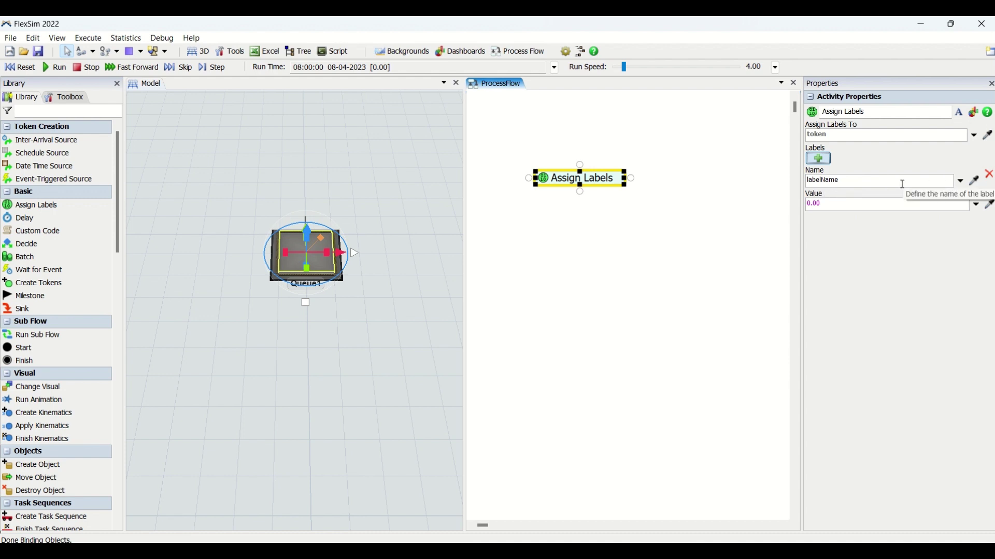
Step: Examine the options for defining the label name in the Assign Labels activity
drag(855, 181, 792, 182)
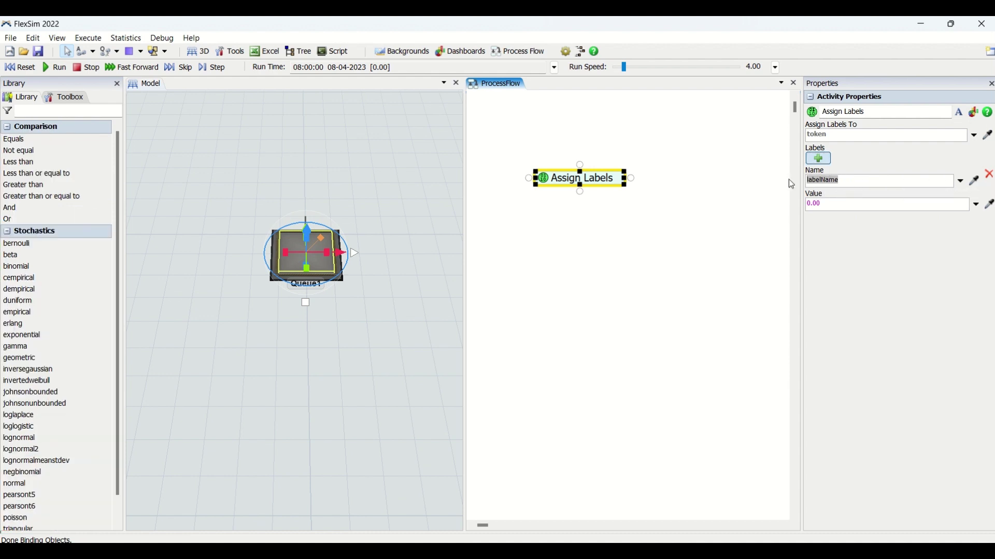
click(852, 181)
double_click(865, 181)
key(Tab)
click(962, 181)
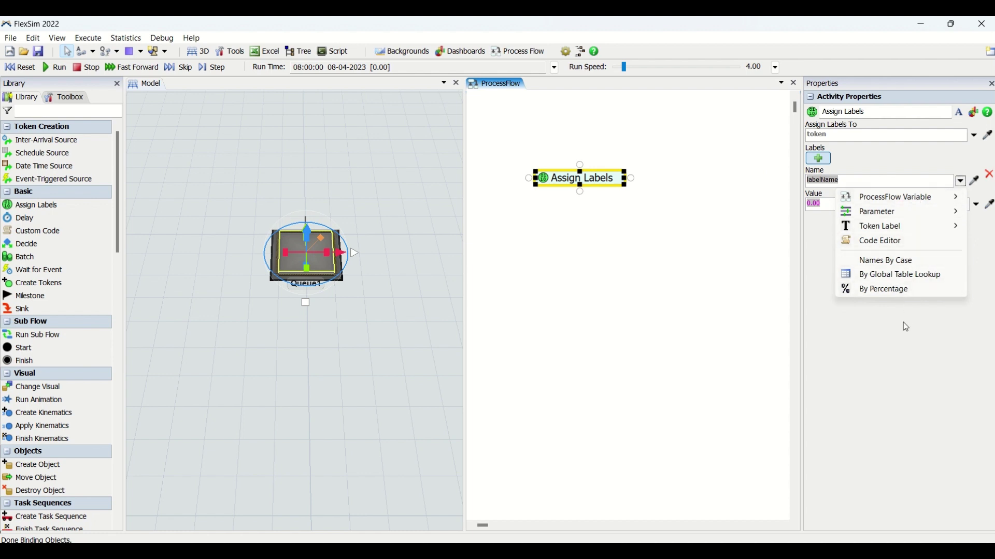
mouse_move(917, 198)
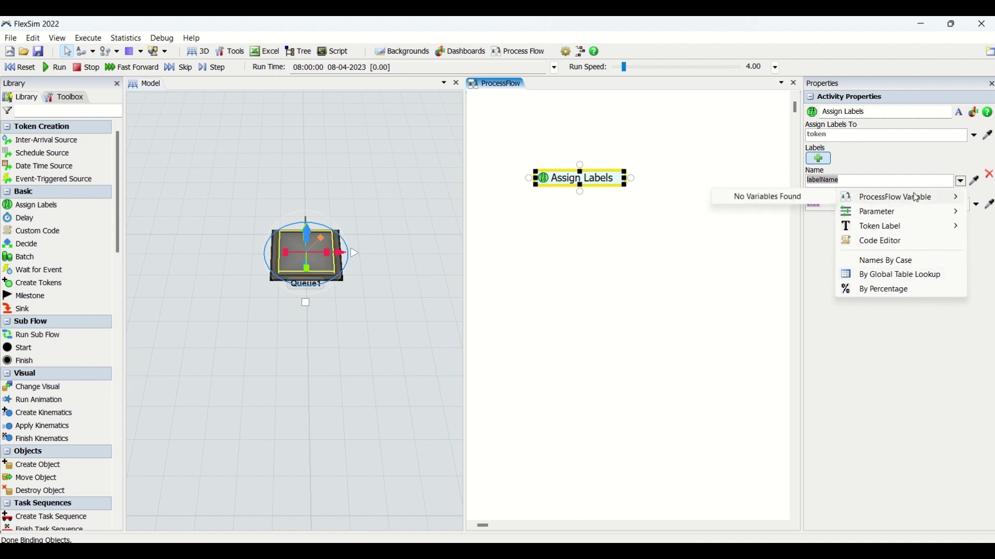
mouse_move(917, 219)
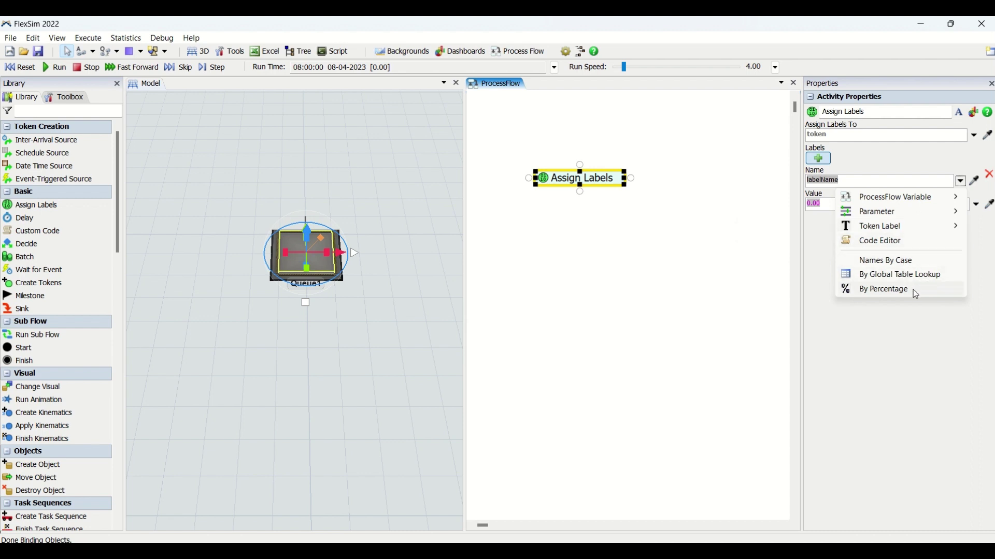
click(901, 331)
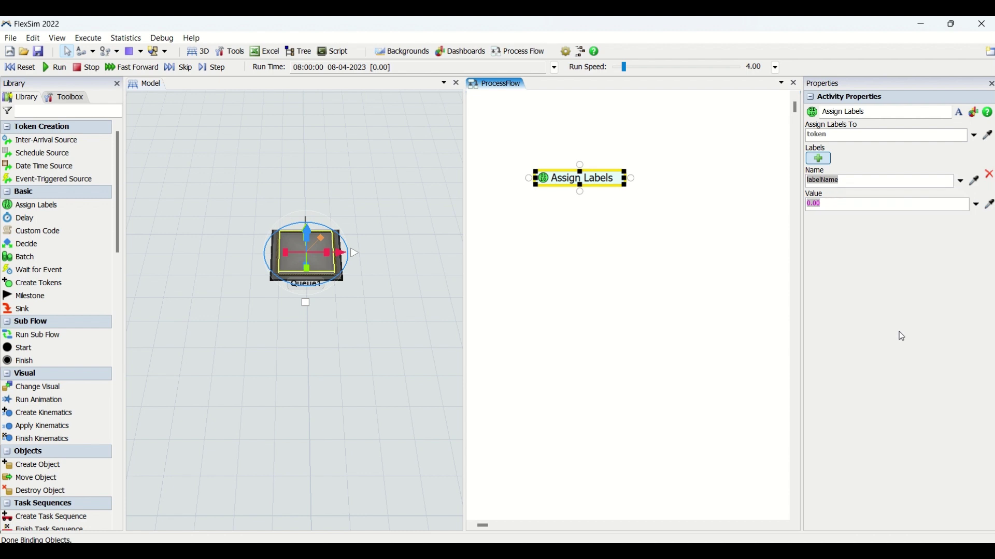
Step: Examine the options for defining the label value in the Assign Labels activity
click(938, 205)
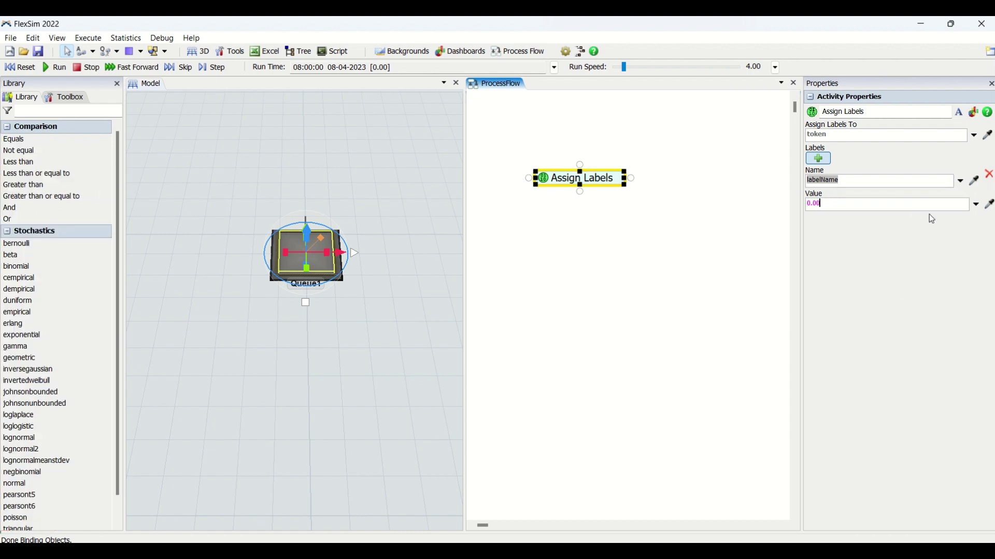
click(978, 205)
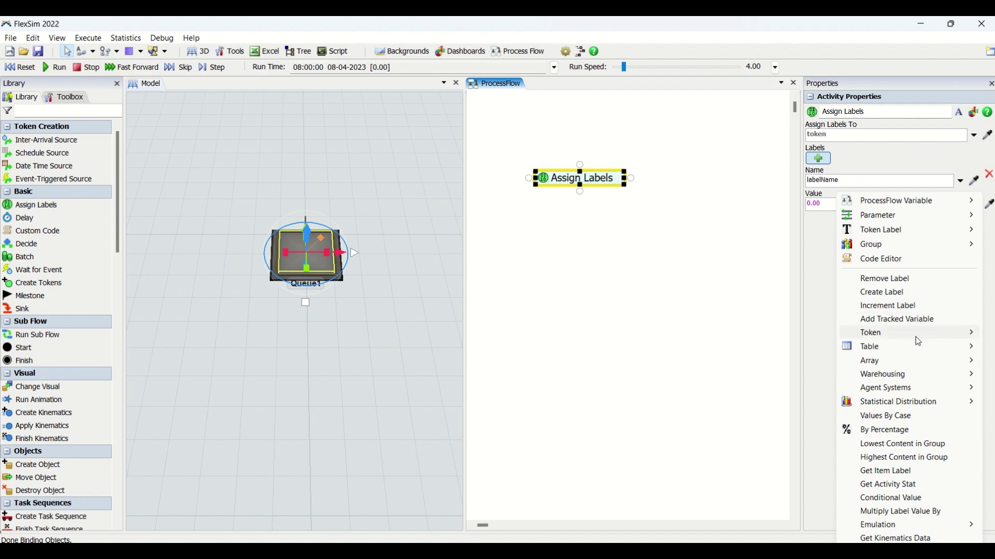
mouse_move(913, 346)
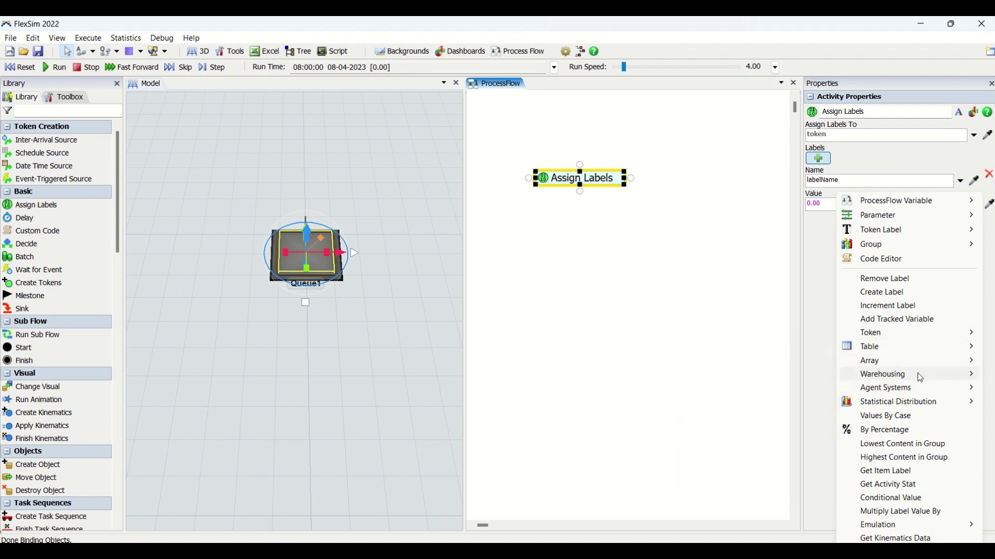
mouse_move(915, 393)
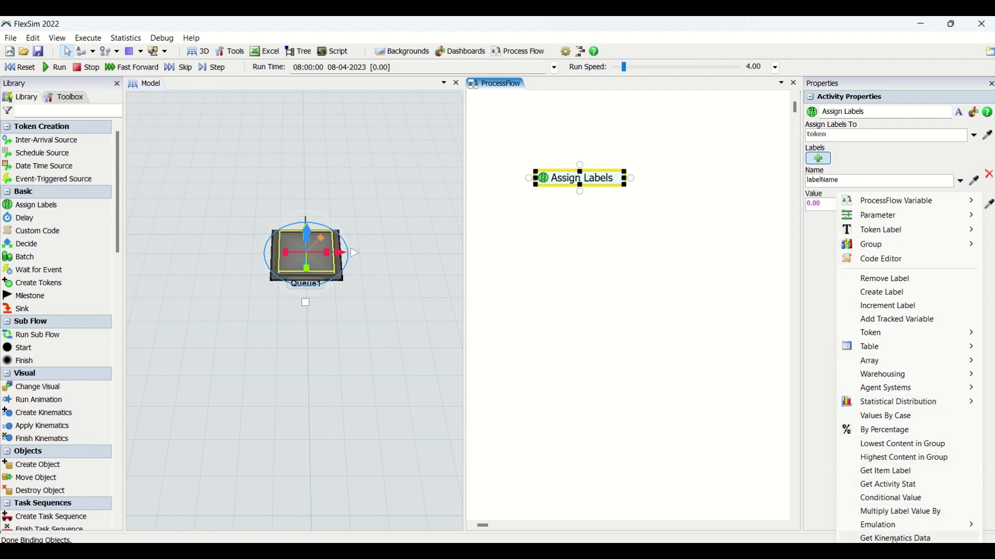
click(820, 245)
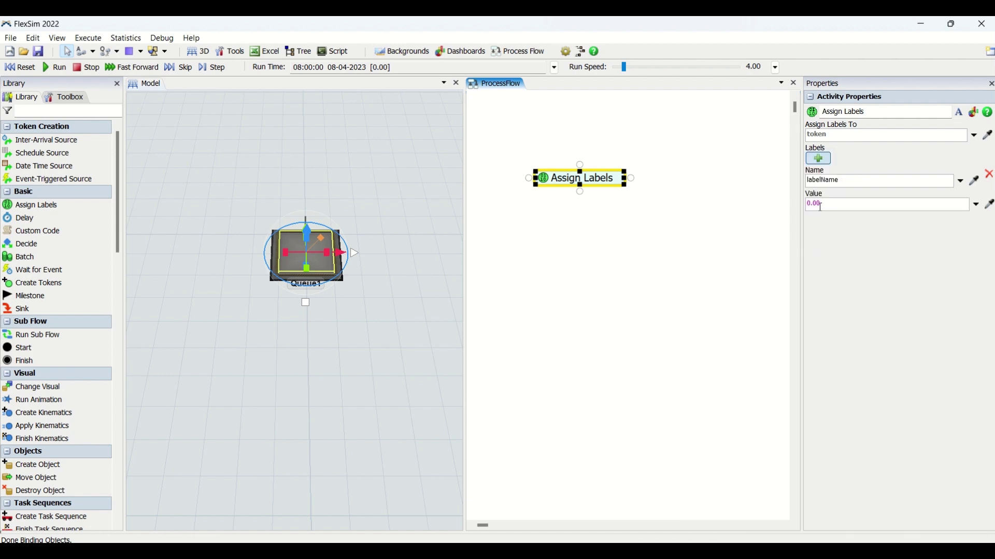
Step: Move the Assign Labels activity further up in the process flow and deselect it
drag(585, 185, 621, 152)
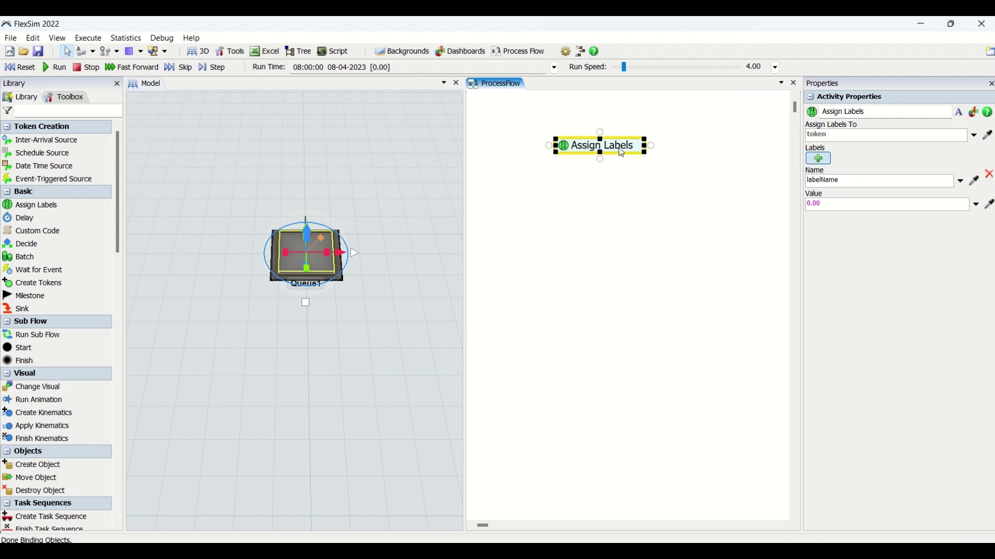
click(620, 201)
click(623, 149)
click(639, 194)
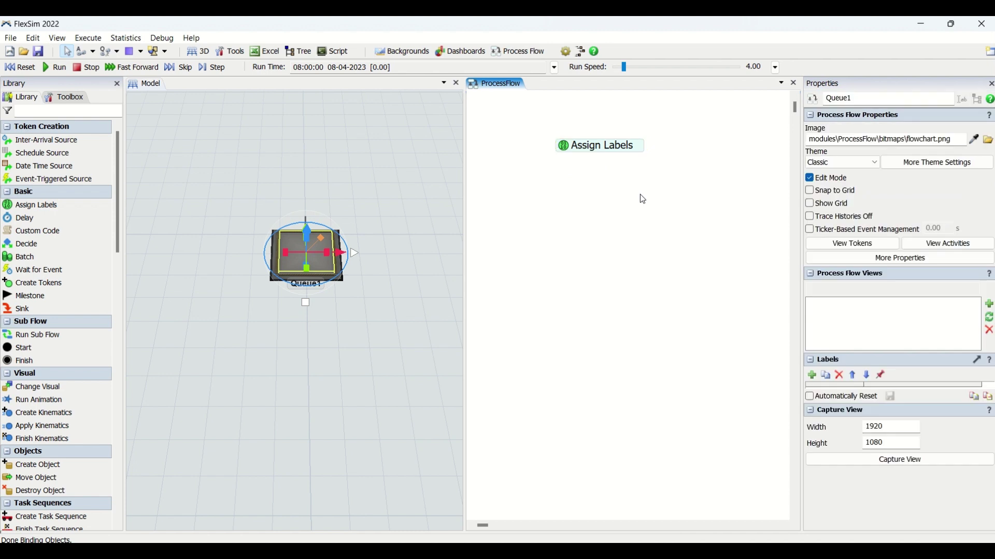
Step: Add a Delay activity aligned directly beneath Assign Labels, and review its delay time options
click(28, 216)
click(567, 178)
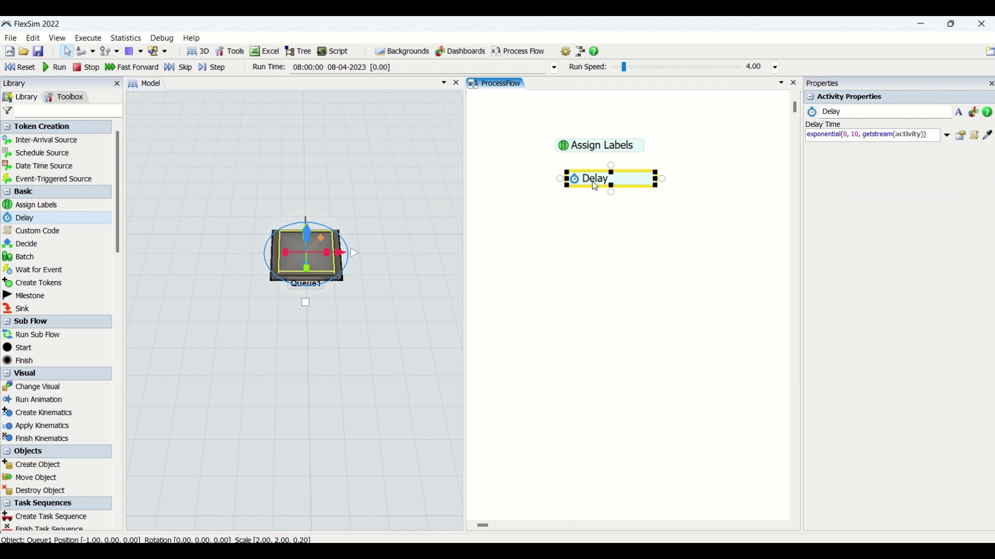
click(951, 135)
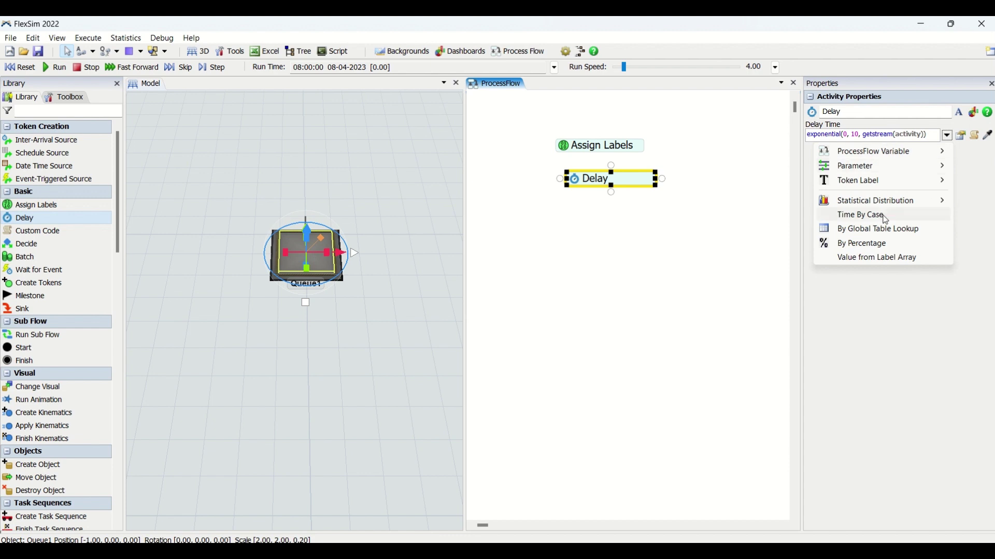
mouse_move(920, 202)
click(889, 305)
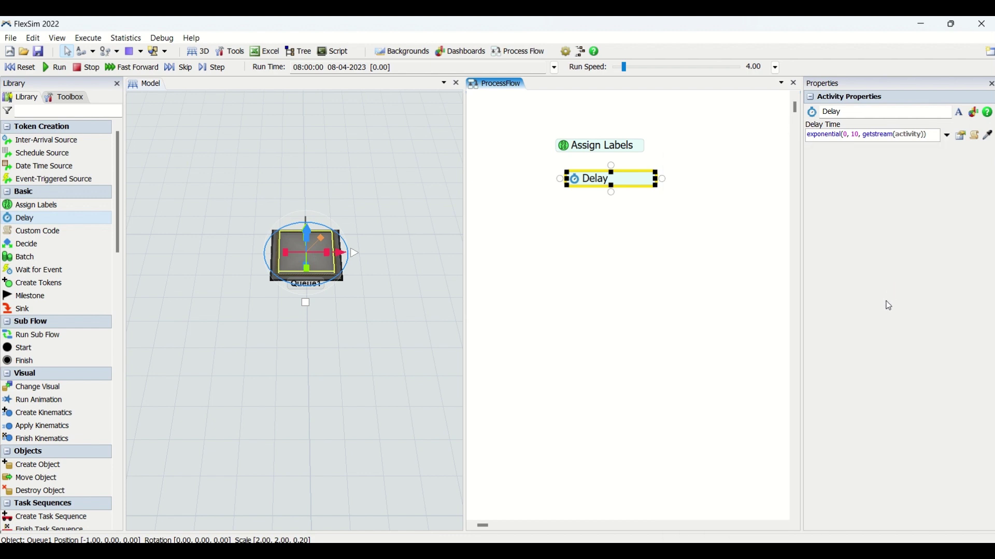
drag(626, 182, 617, 179)
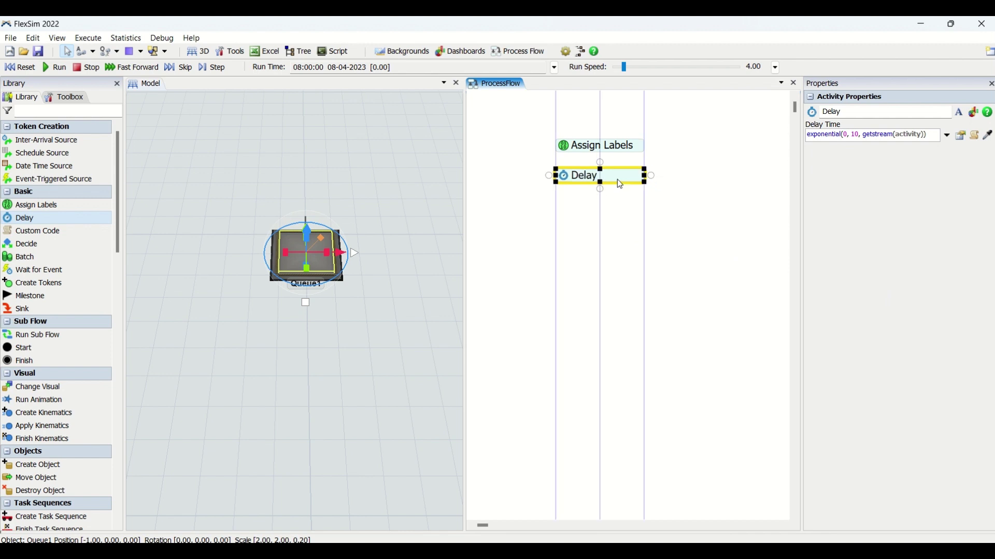
click(663, 255)
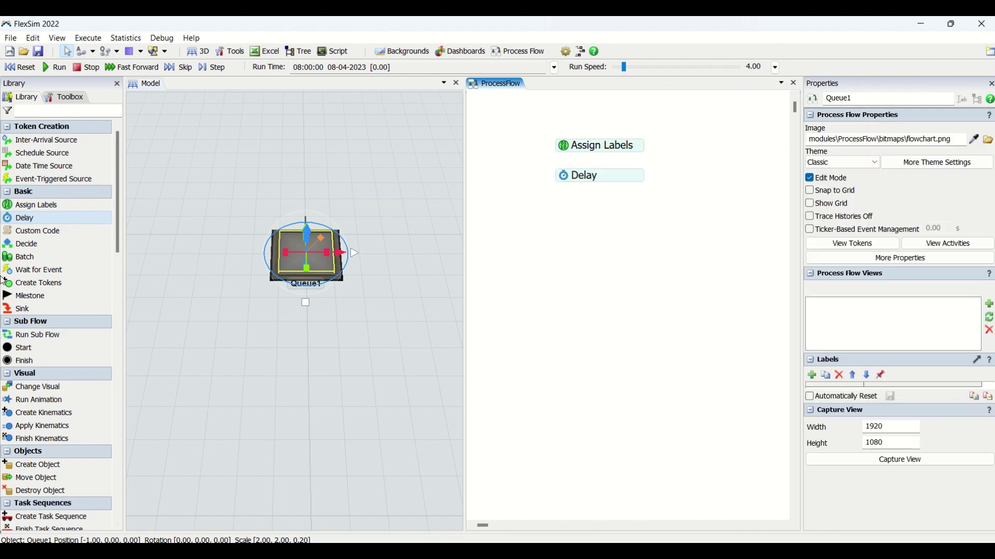
Step: Add a Custom Code activity to the process flow and align it beneath the Delay activity
drag(52, 233, 470, 232)
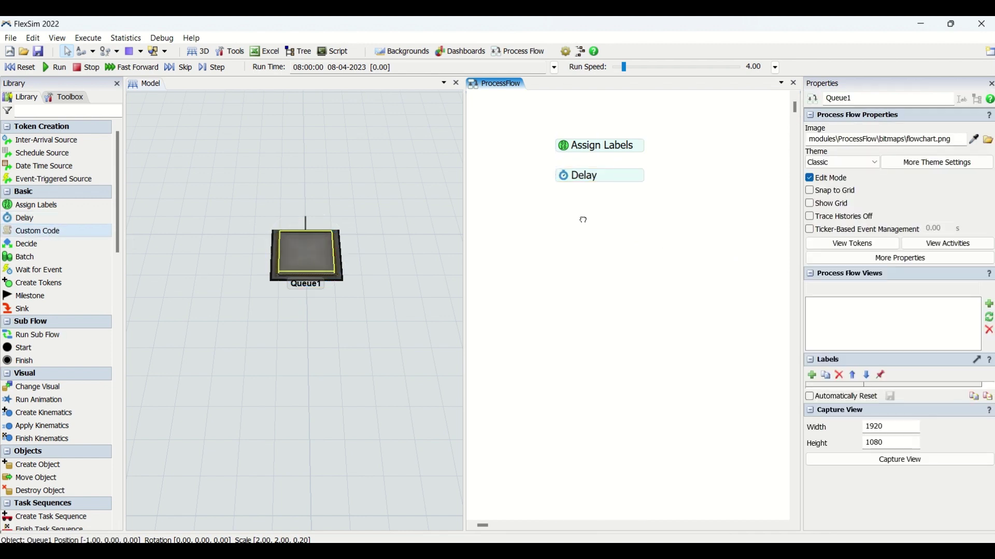
drag(583, 220, 583, 221)
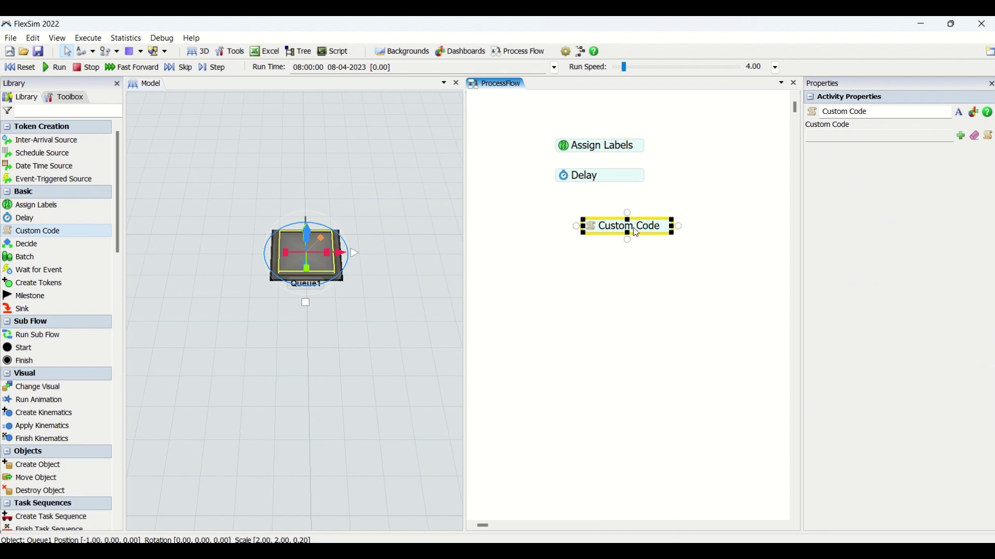
double_click(595, 231)
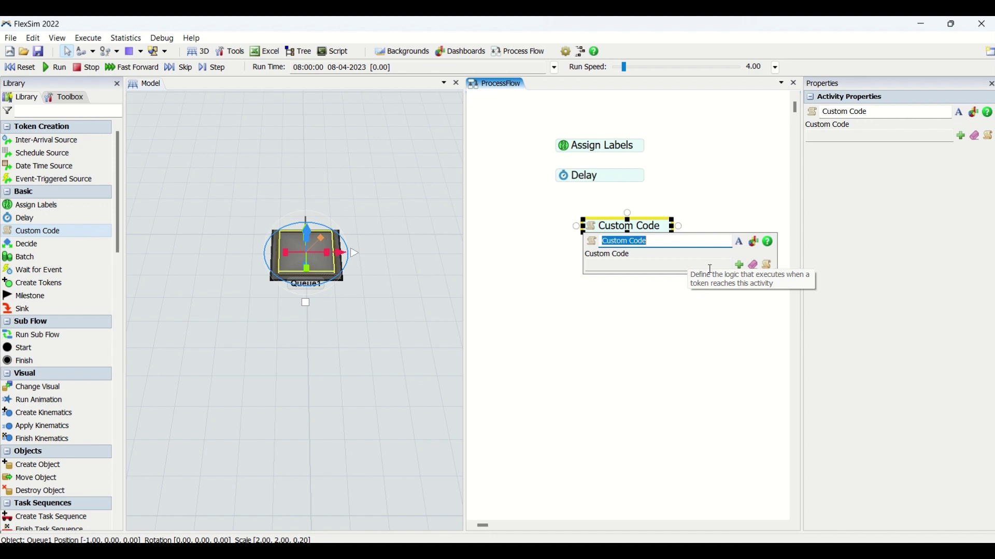
drag(657, 231, 627, 219)
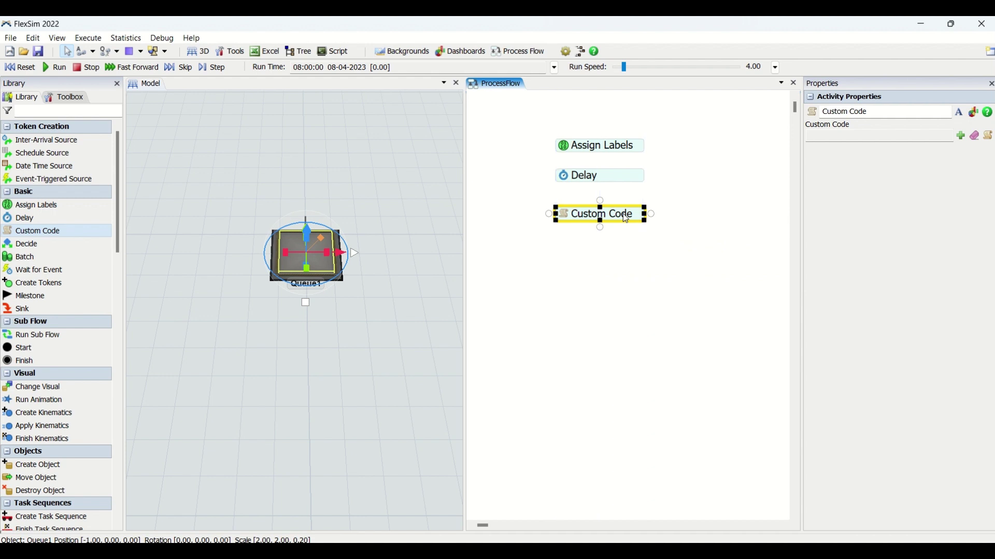
click(568, 214)
mouse_move(566, 179)
click(721, 155)
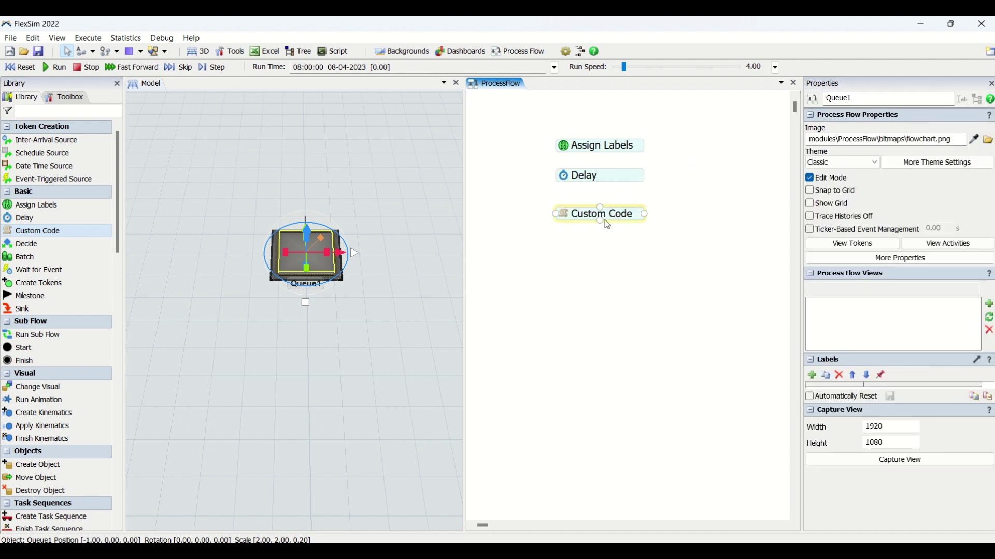
Step: Examine the predefined action options for the Custom Code activity, including the Control, Conveyor, Warehousing and Visual groups
click(605, 217)
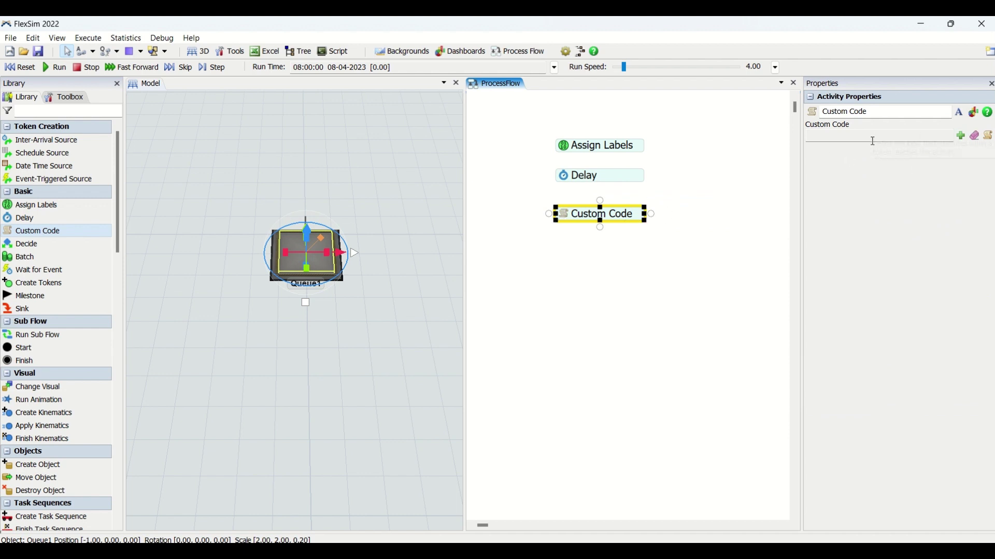
click(961, 137)
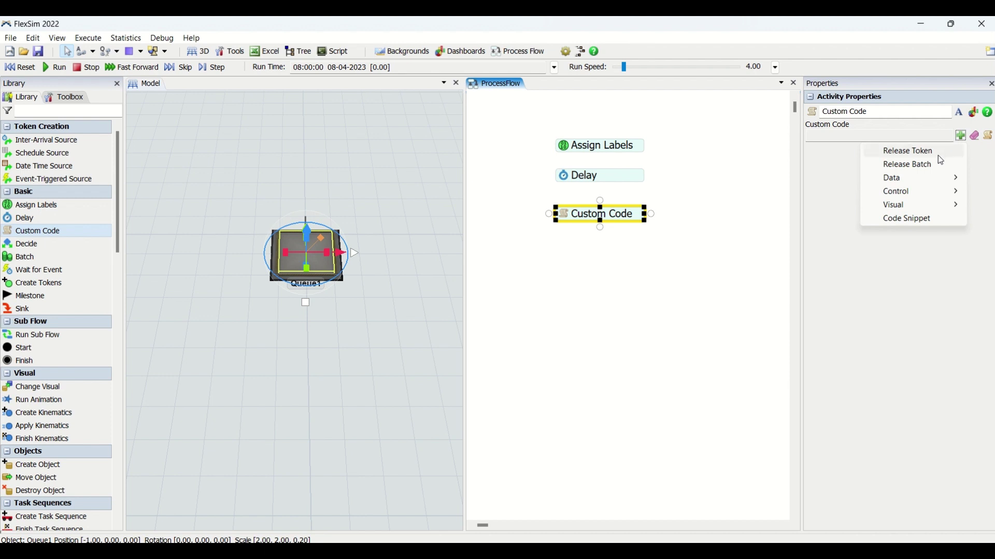
mouse_move(938, 178)
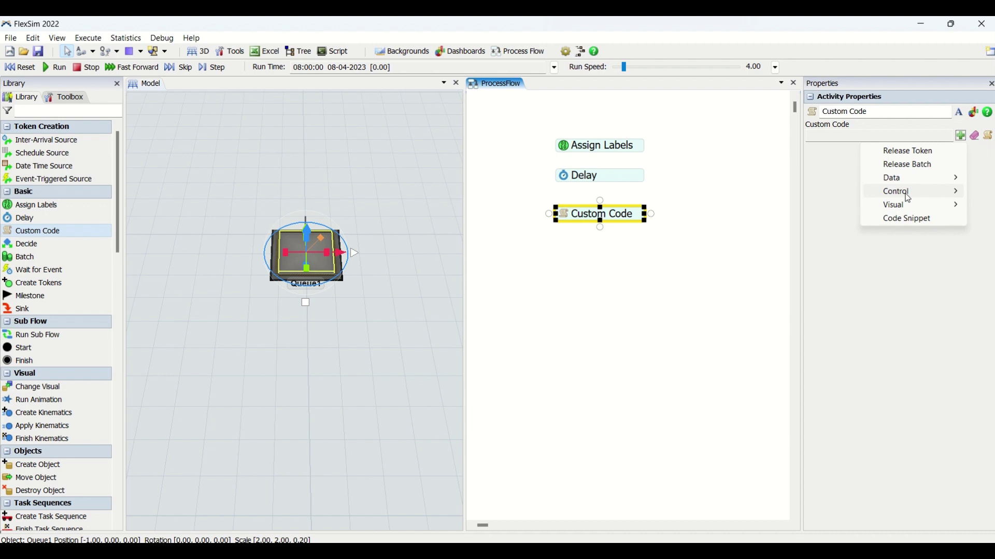
mouse_move(910, 197)
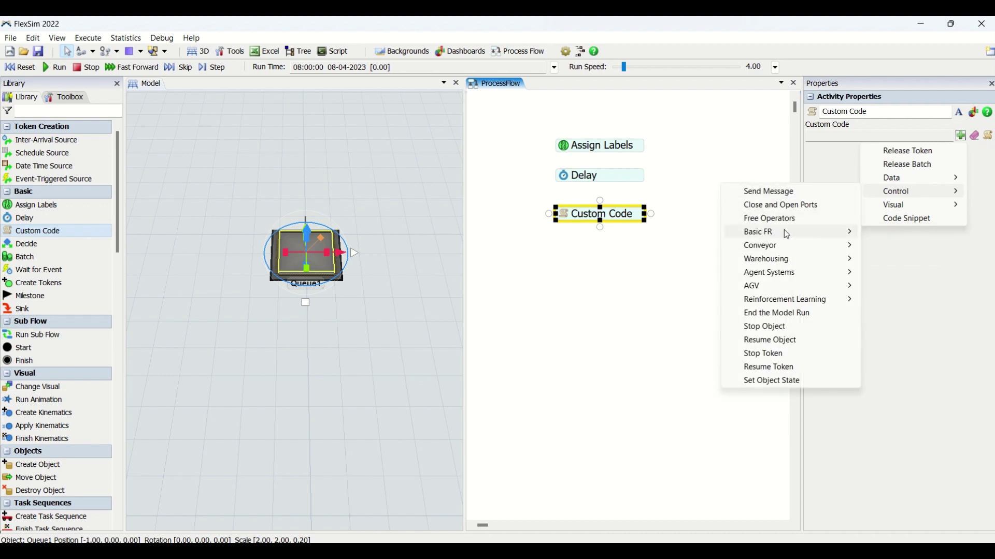
mouse_move(785, 246)
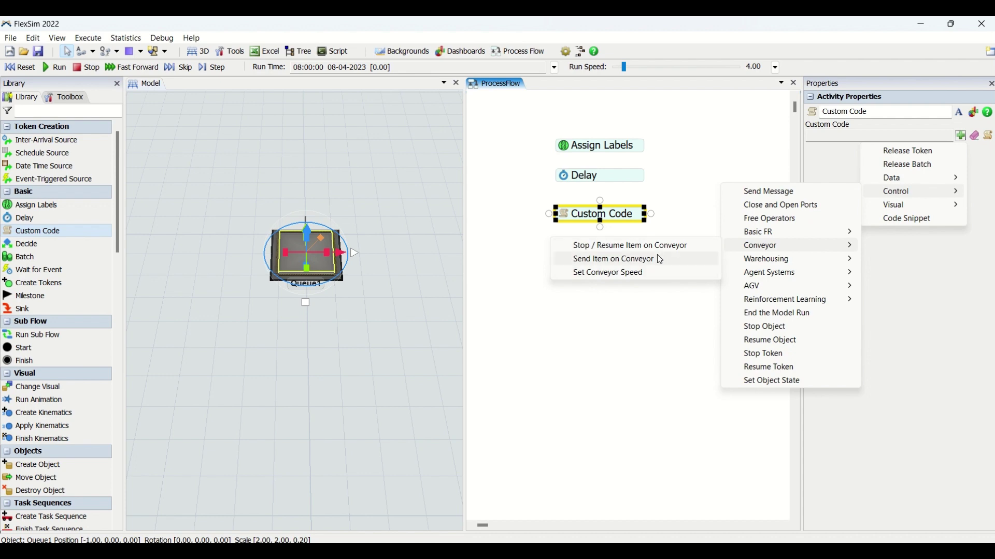
mouse_move(744, 262)
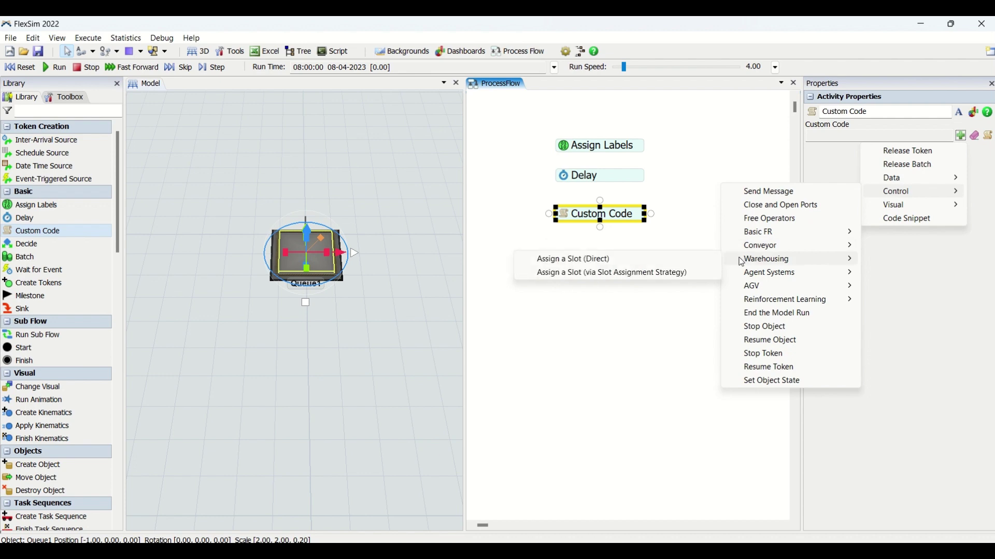
mouse_move(768, 278)
mouse_move(828, 287)
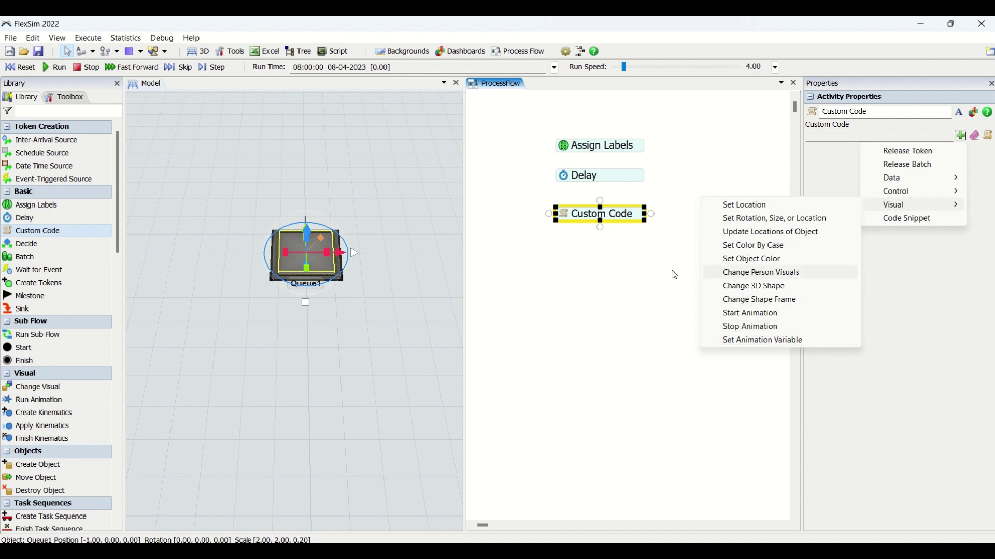
Step: Move the Custom Code activity slightly closer to Delay, keeping it aligned, and deselect it
click(639, 273)
click(631, 209)
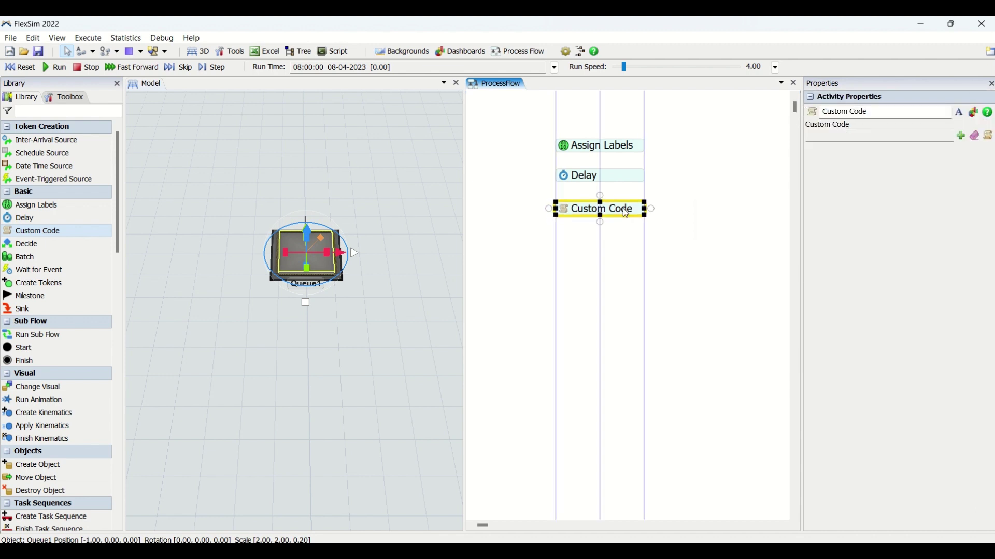
click(699, 196)
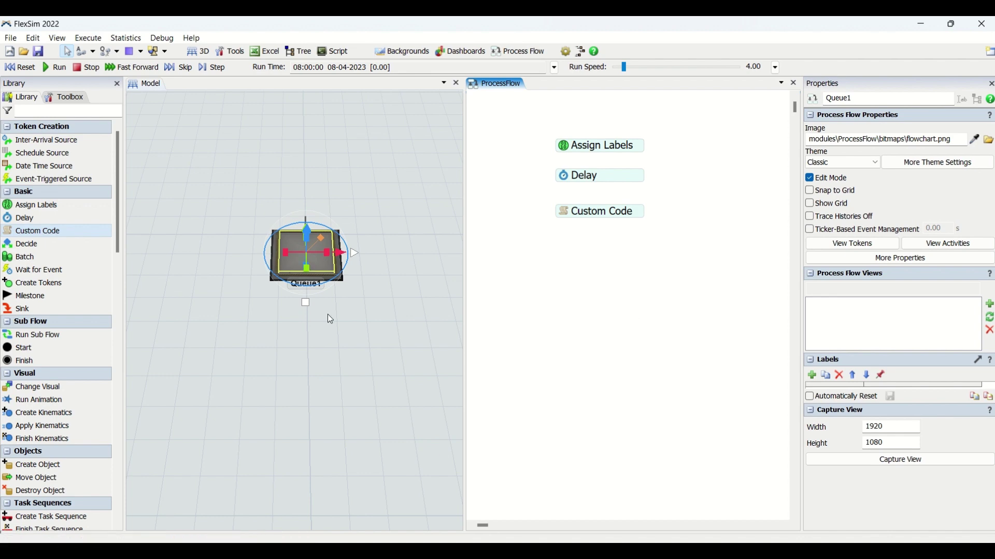
Step: Add a second Queue to the 3D model beside Queue1 and deselect it
click(354, 333)
drag(358, 331, 350, 303)
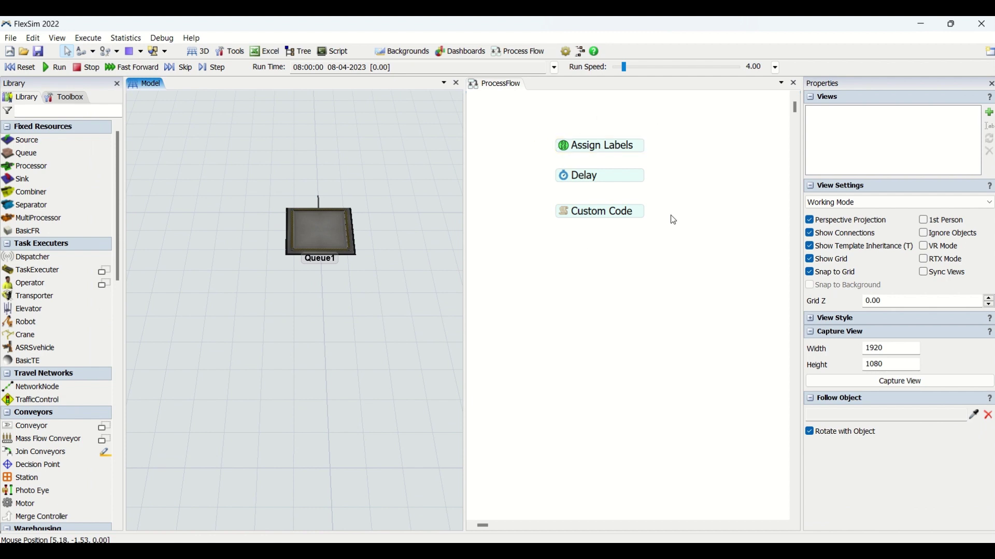
drag(392, 281, 340, 306)
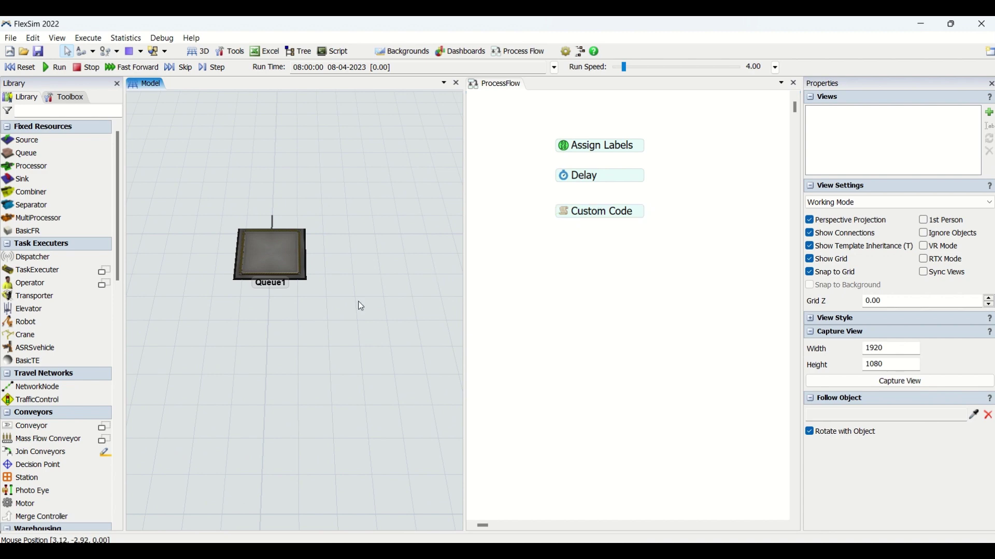
drag(29, 155, 363, 270)
click(328, 298)
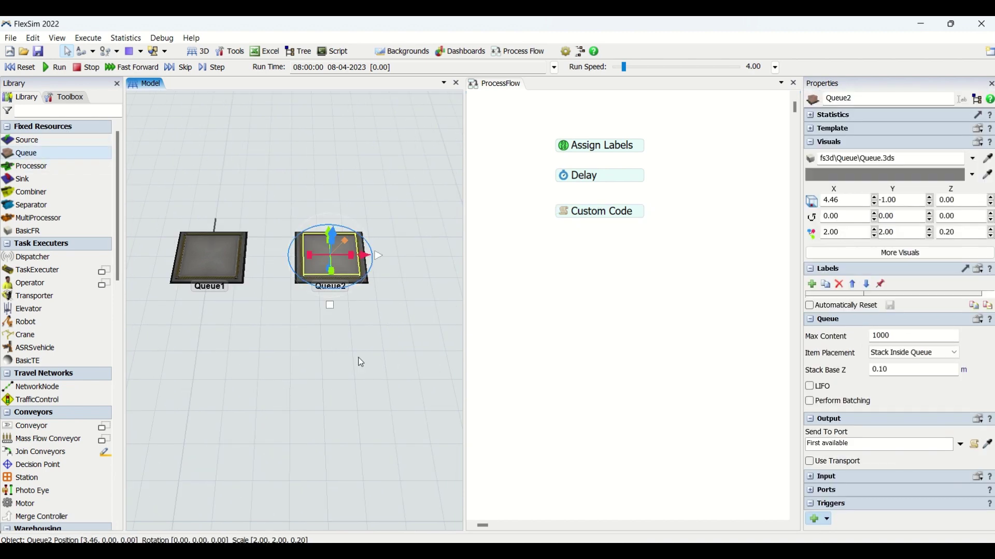
click(361, 362)
Step: Add an Inter-Arrival Source directly above Assign Labels and set its inter-arrival time to 2
double_click(530, 137)
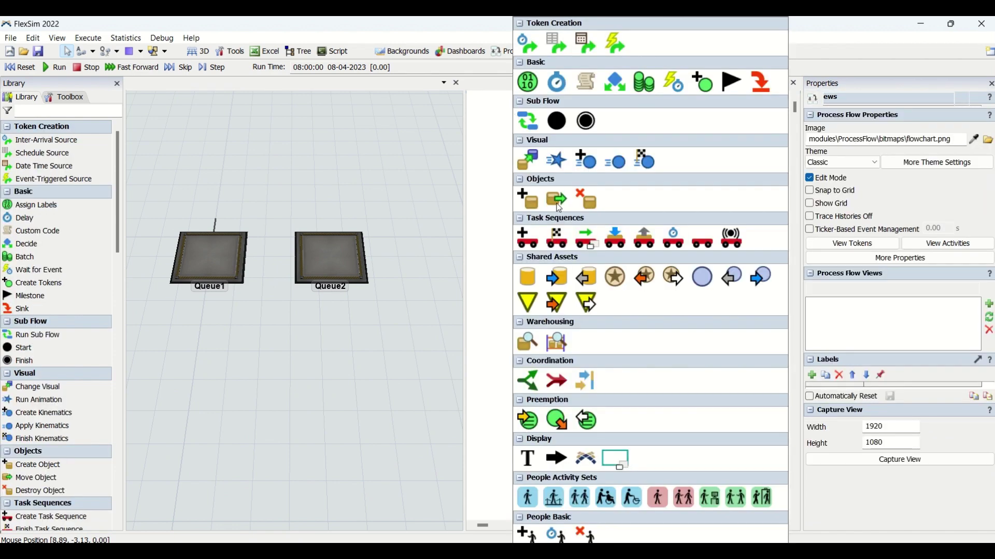
click(528, 43)
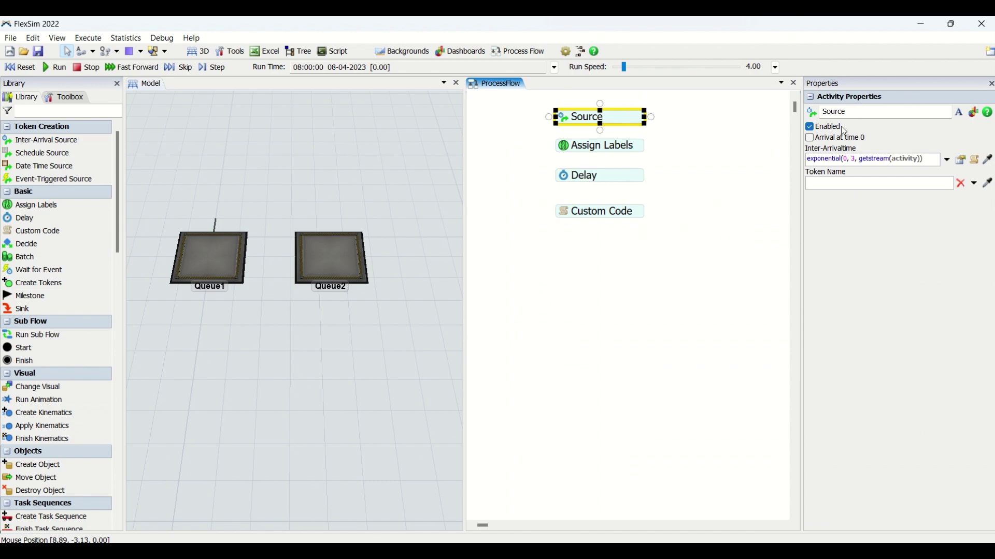
click(843, 160)
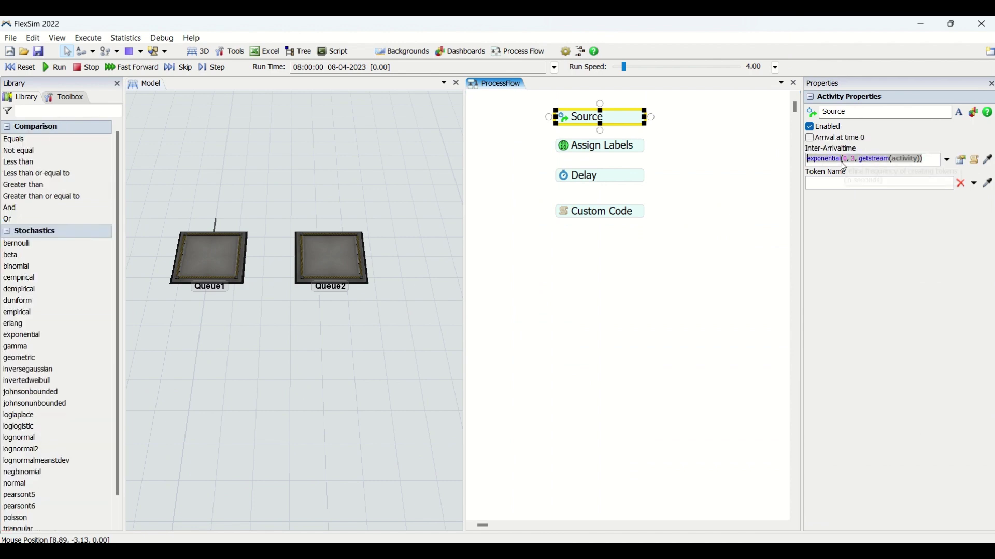
click(579, 106)
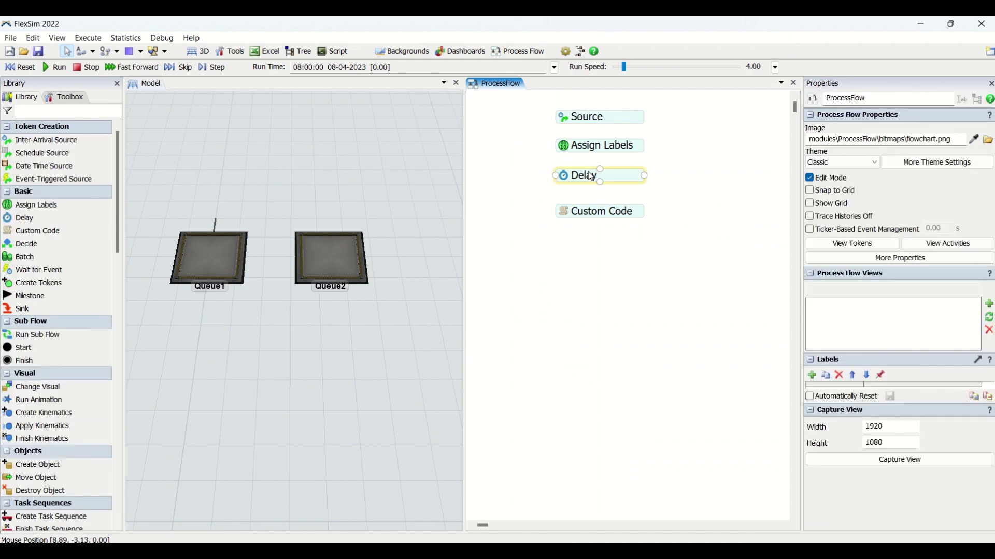
Step: Move the Assign Labels, Delay and Custom Code activities down together to leave a gap beneath the Source
drag(560, 160, 758, 275)
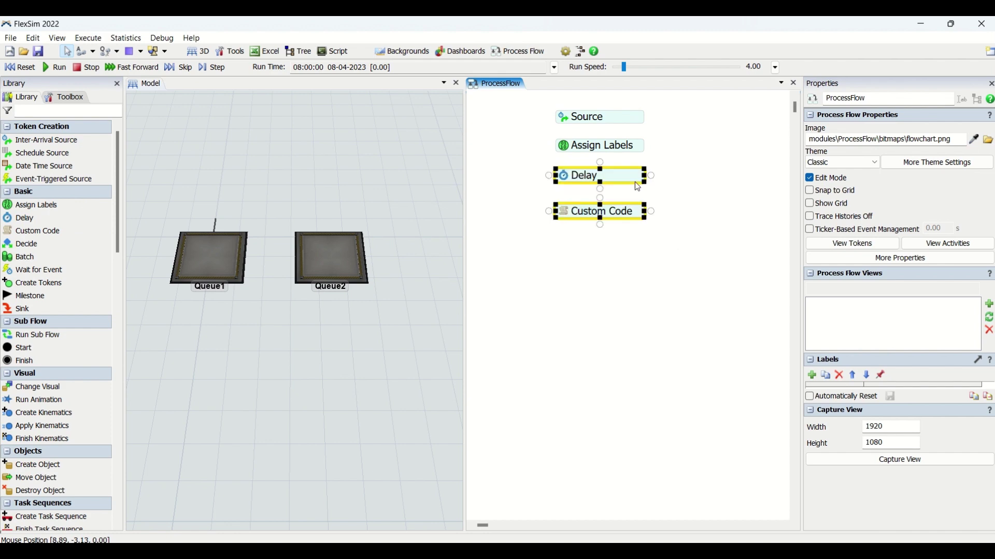
ctrl+click(613, 150)
drag(612, 150, 612, 201)
Step: Add a Create Object activity between Source and Assign Labels, and set it to create its object in Queue1
double_click(651, 122)
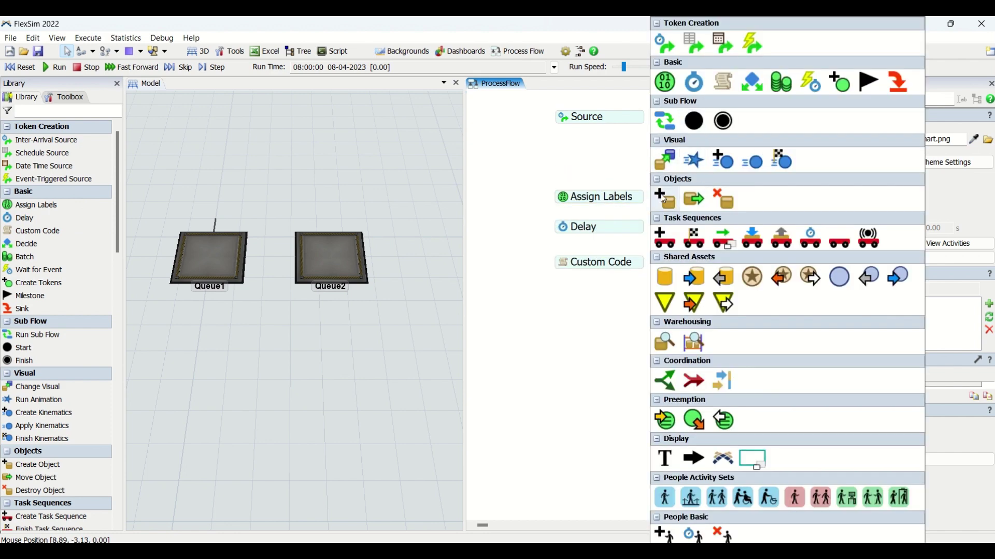
click(663, 198)
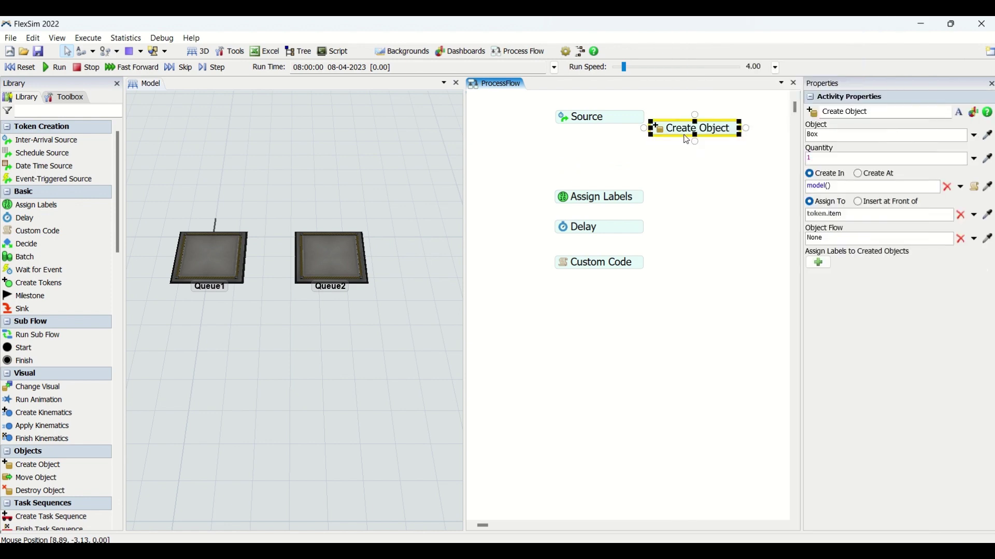
drag(734, 130, 639, 158)
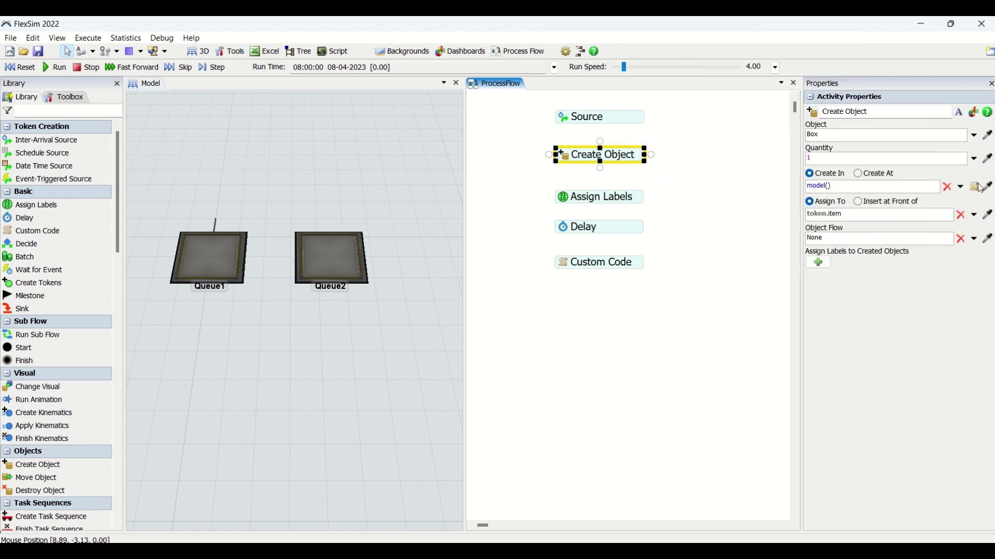
click(991, 192)
click(215, 242)
click(292, 254)
click(705, 188)
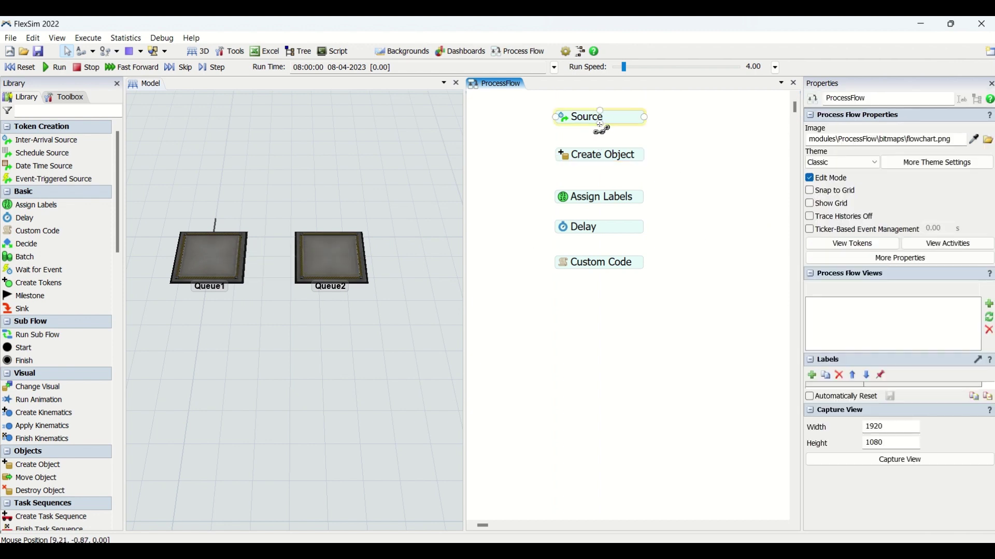
Step: Connect Source to Create Object and Create Object to Assign Labels, and nudge Assign Labels slightly upward
drag(601, 141, 603, 165)
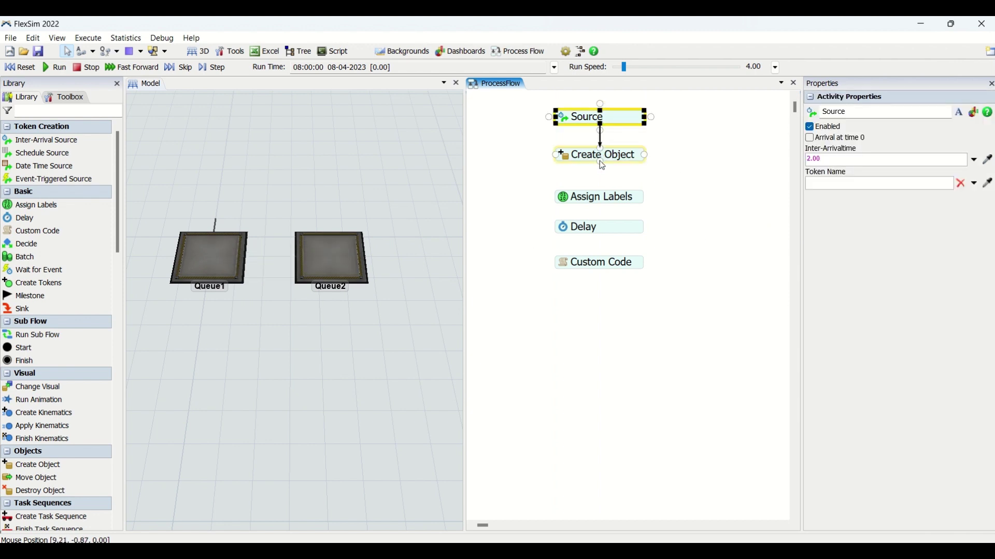
click(715, 166)
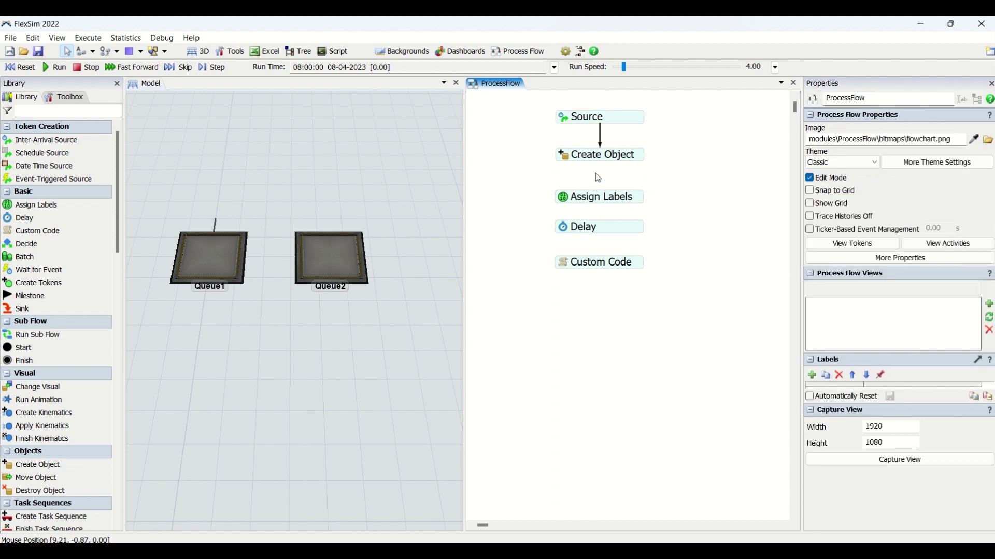
drag(600, 167, 582, 202)
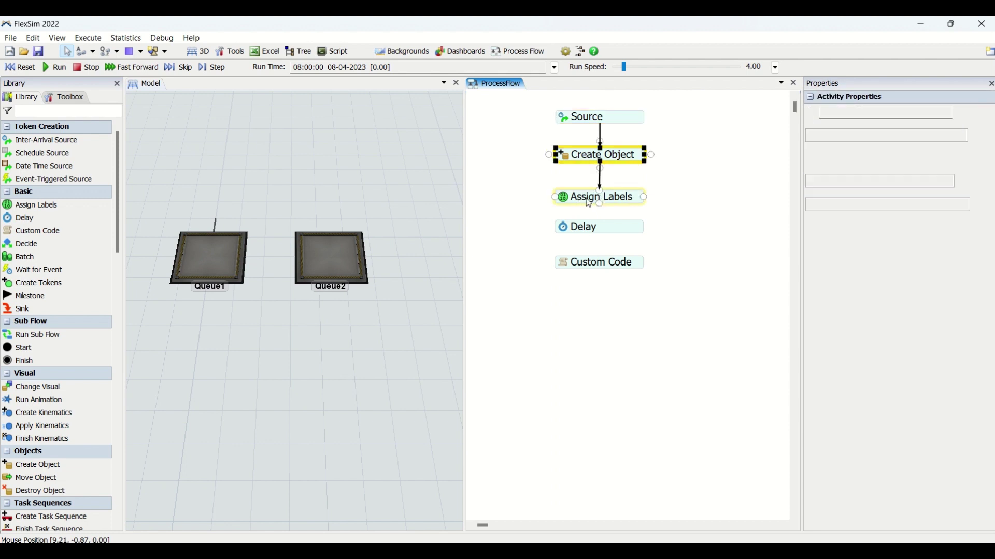
click(591, 193)
click(726, 191)
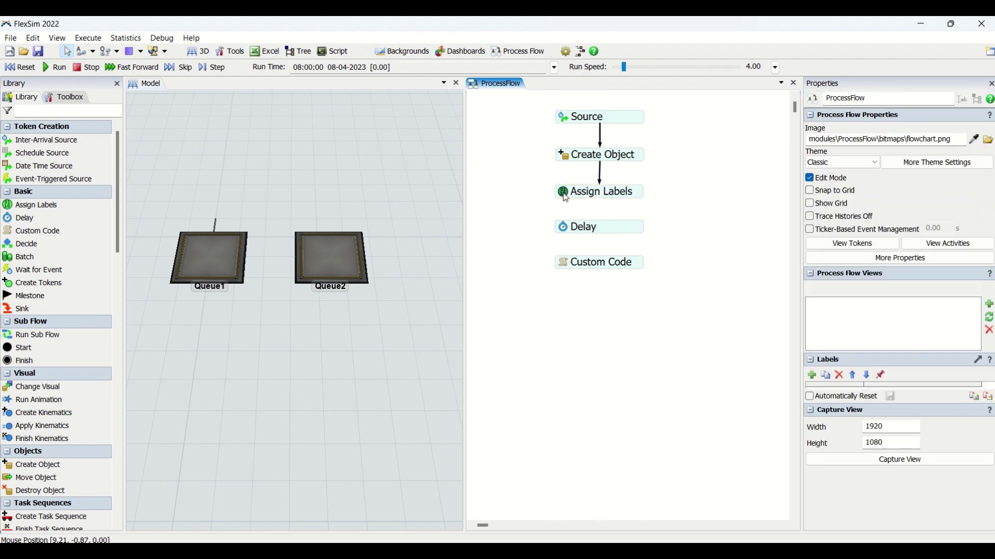
Step: Define the Assign Labels label with the name SKUNAME and the text value "TATA NEXON" in quotation marks
double_click(567, 196)
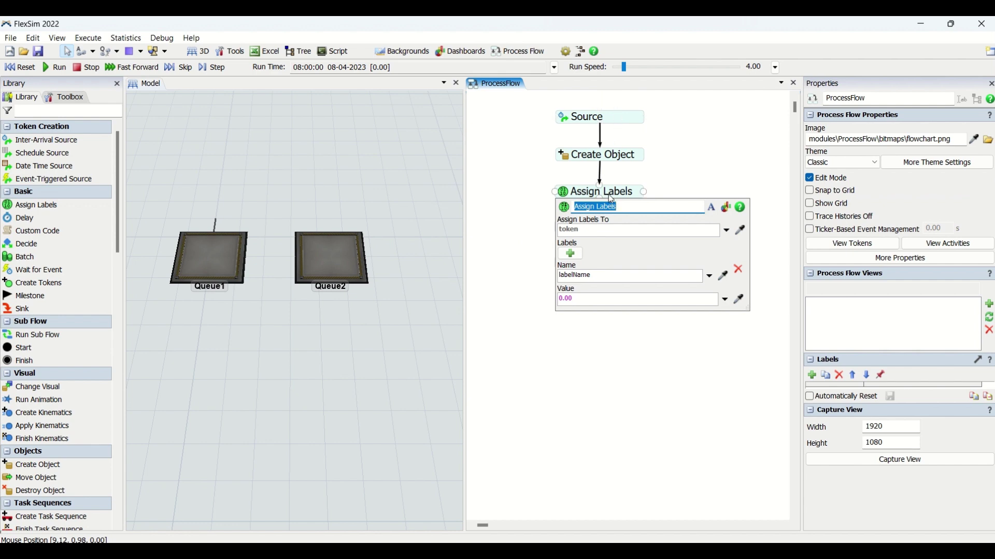
drag(596, 277, 550, 282)
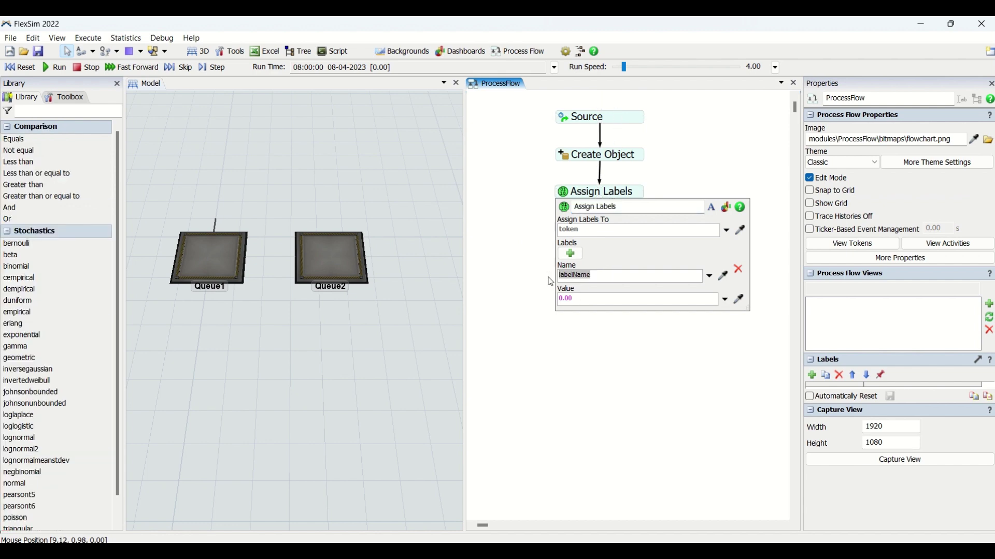
text(s)
drag(580, 300, 557, 300)
text(TATA NEXO)
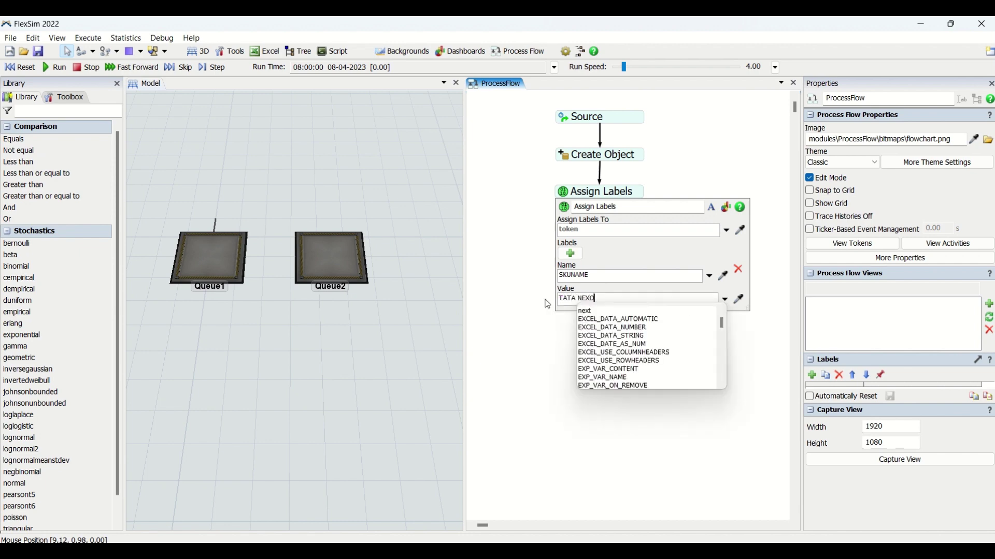
text(N")
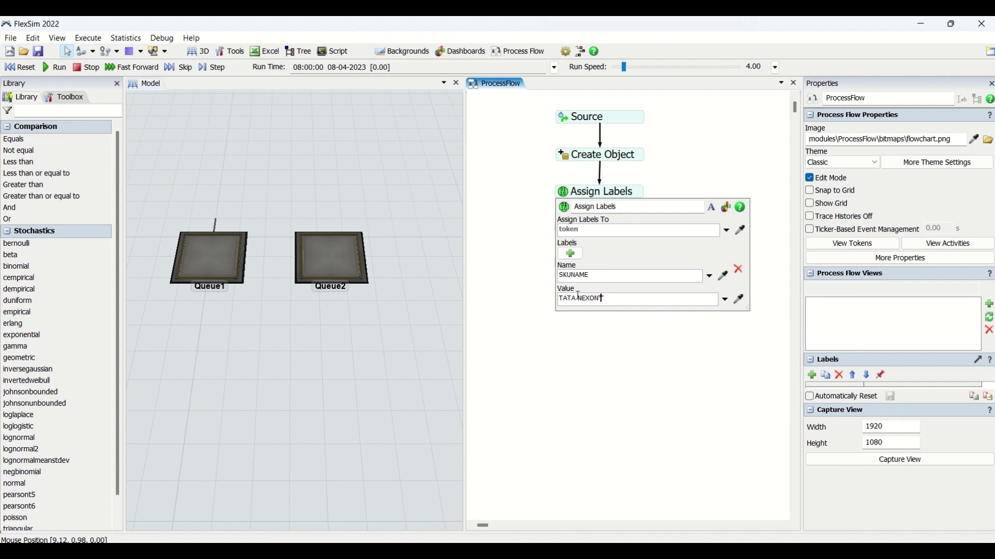
key(shift+Home)
click(599, 301)
click(663, 377)
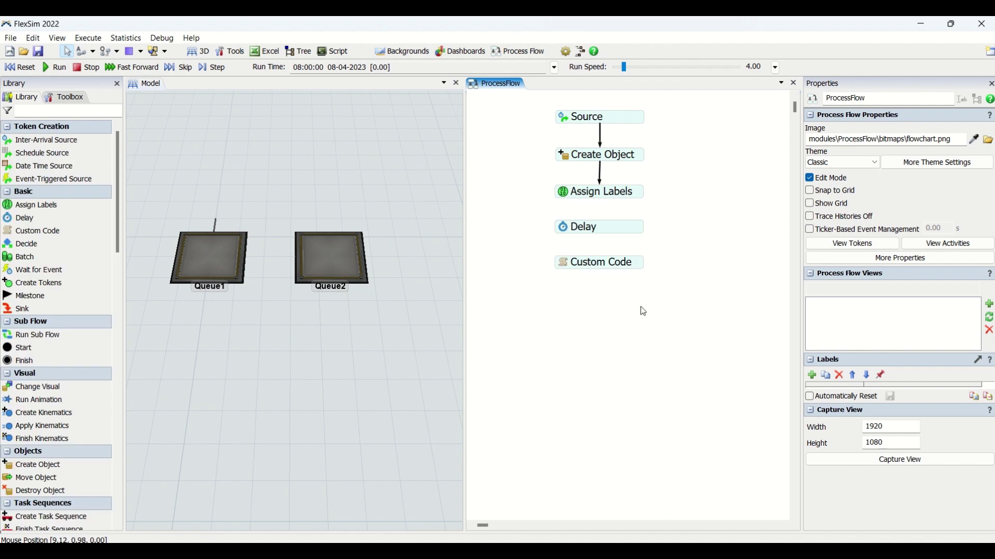
Step: Review the label name and value entered in the Assign Labels activity
click(566, 198)
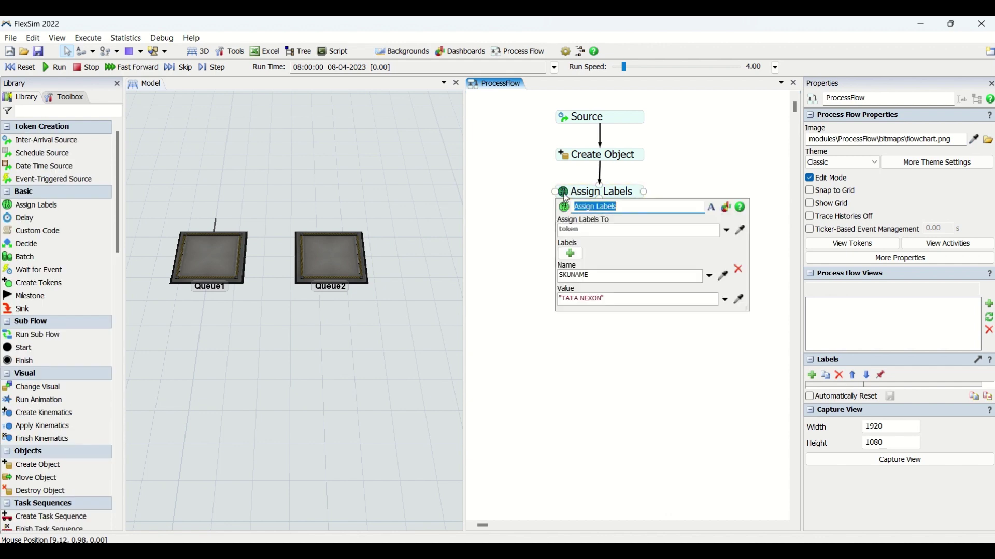
click(600, 277)
drag(600, 277, 550, 281)
drag(627, 299, 550, 296)
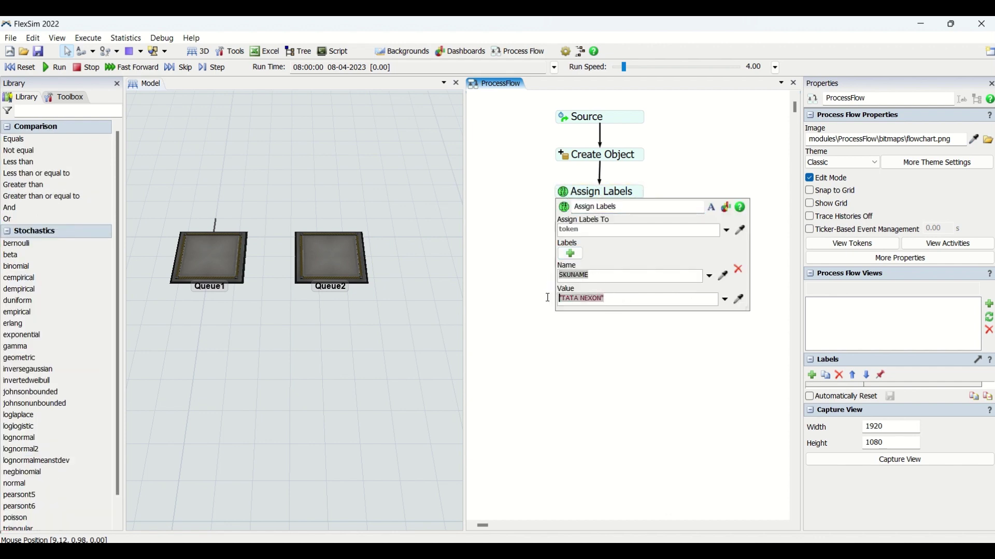
click(551, 359)
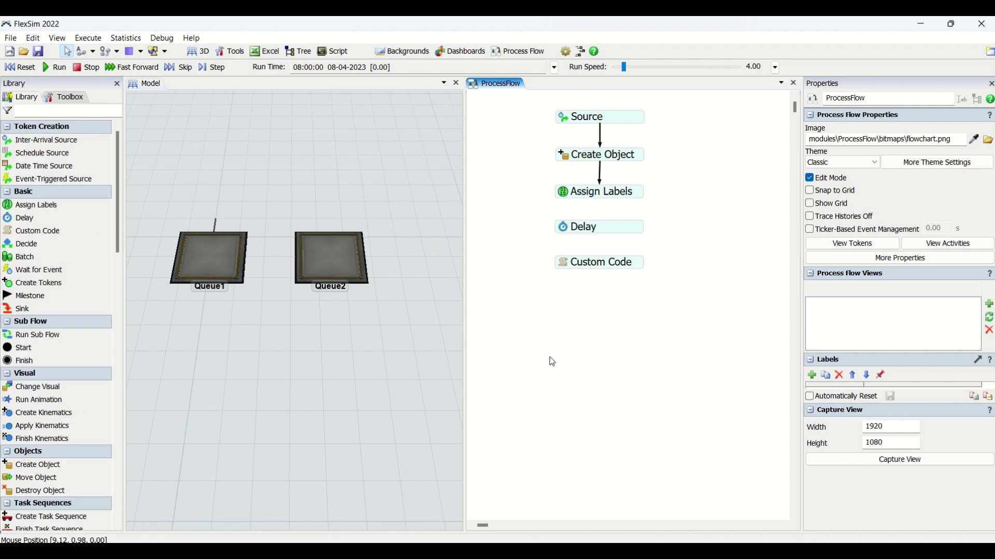
Step: Connect Assign Labels to Delay and set the Delay activity's delay time to 10
click(600, 201)
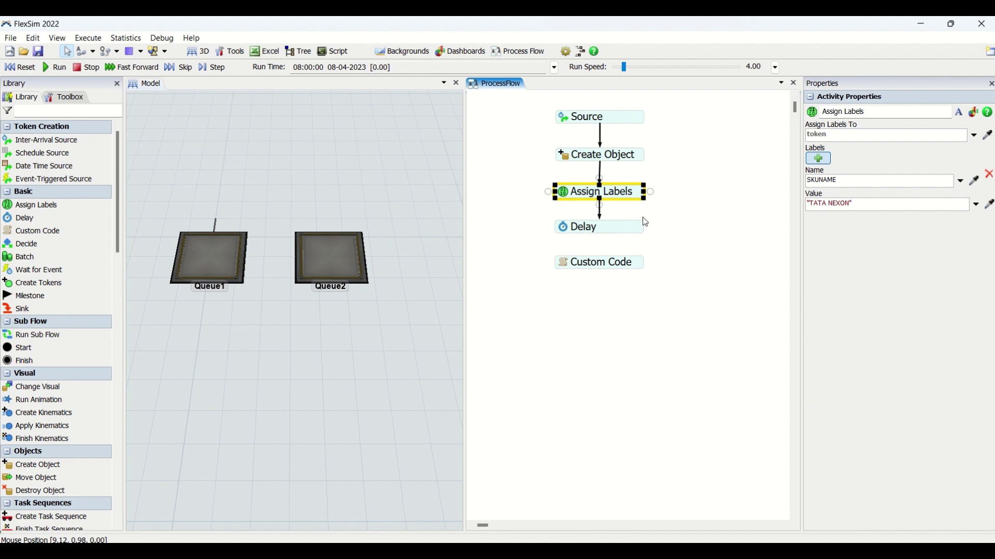
double_click(599, 231)
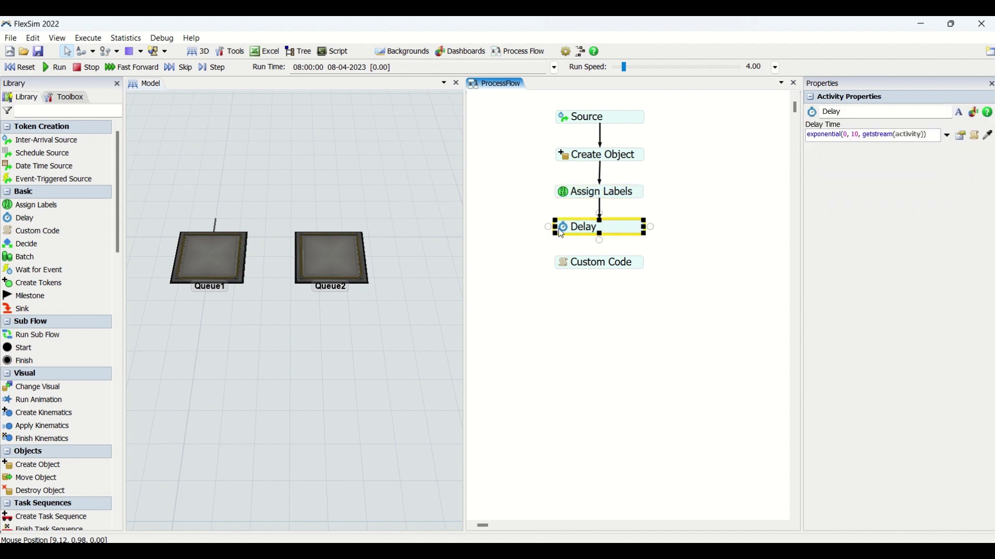
click(616, 266)
key(ctrl+a)
text(10)
Step: Move the Custom Code activity further down to make room for another activity below Delay
click(626, 271)
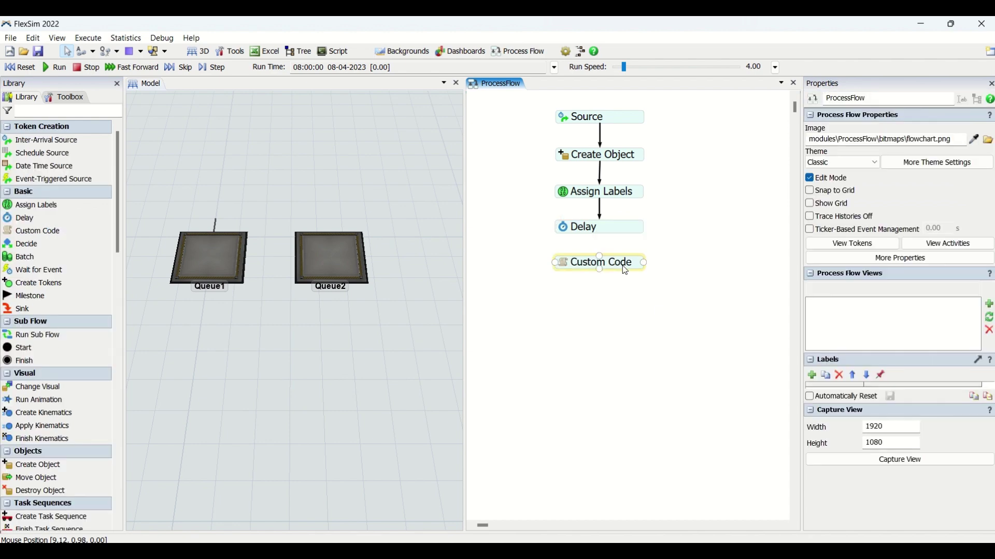
drag(621, 263, 622, 289)
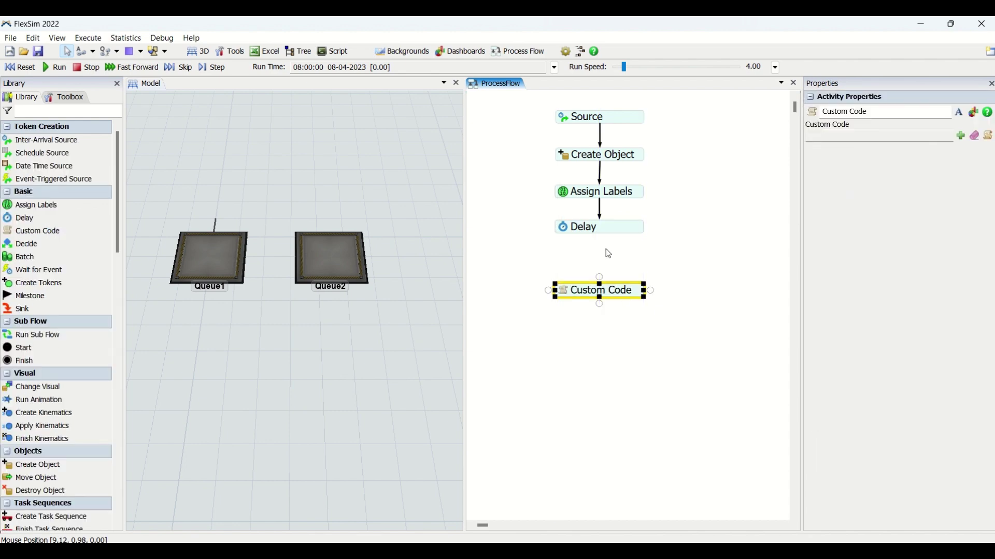
double_click(605, 249)
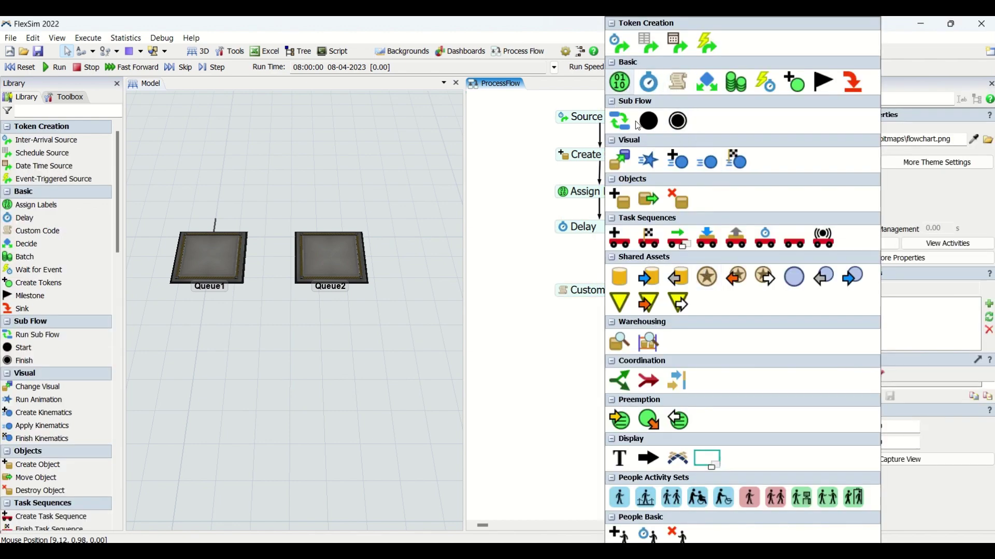
click(629, 204)
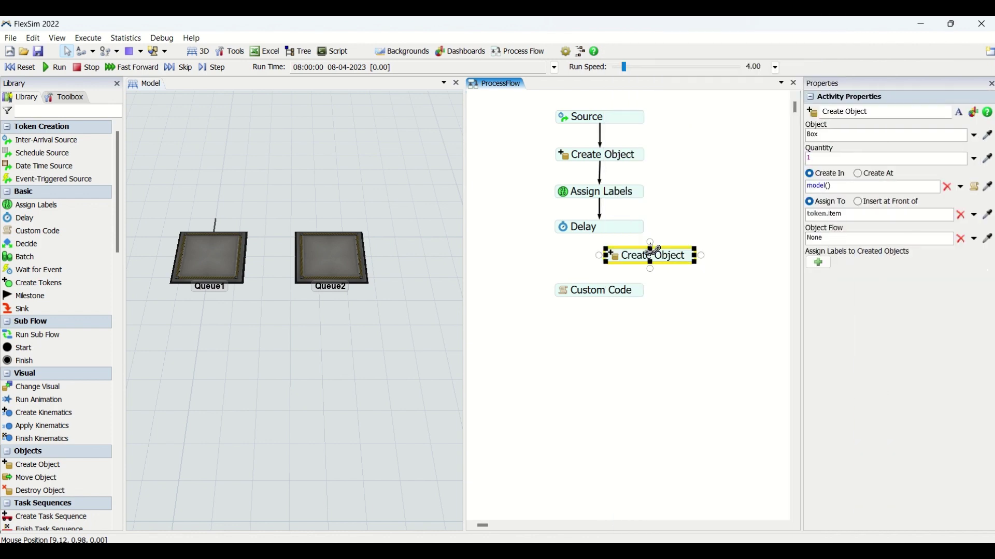
key(Delete)
Step: Add a Move Object activity between Delay and Custom Code, and connect Delay to it
double_click(652, 262)
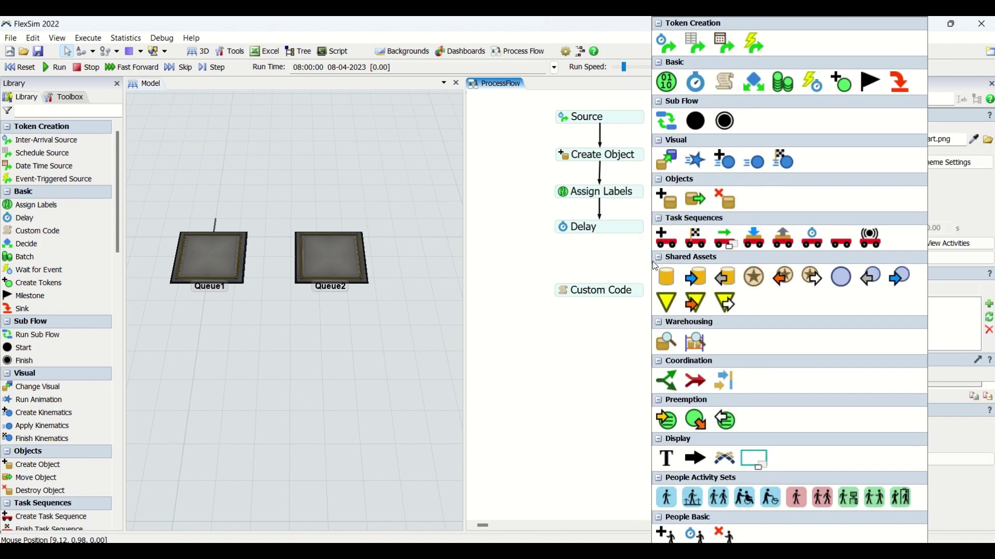
click(695, 200)
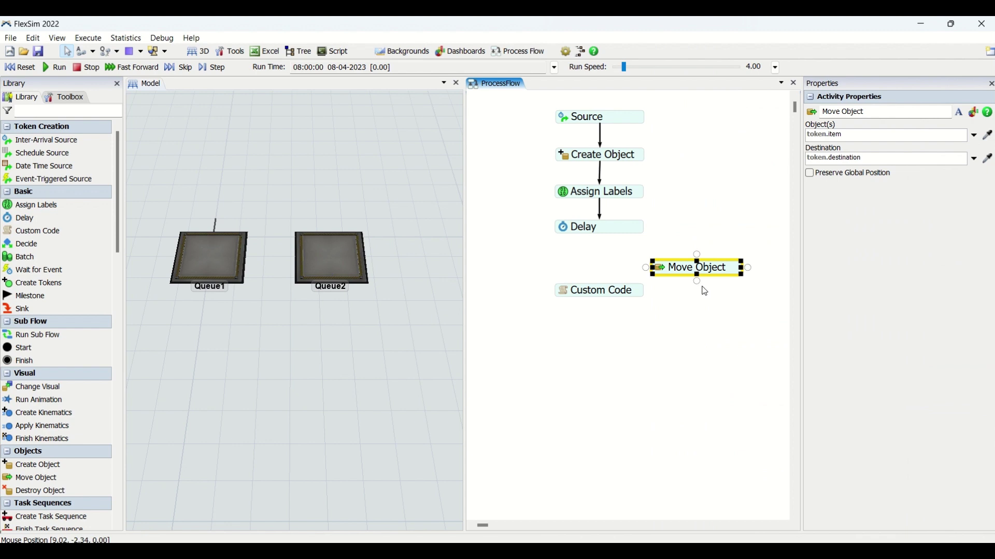
drag(714, 275, 599, 260)
Step: Set the Move Object activity's destination to Queue2 by sampling the queue in the 3D model
double_click(565, 269)
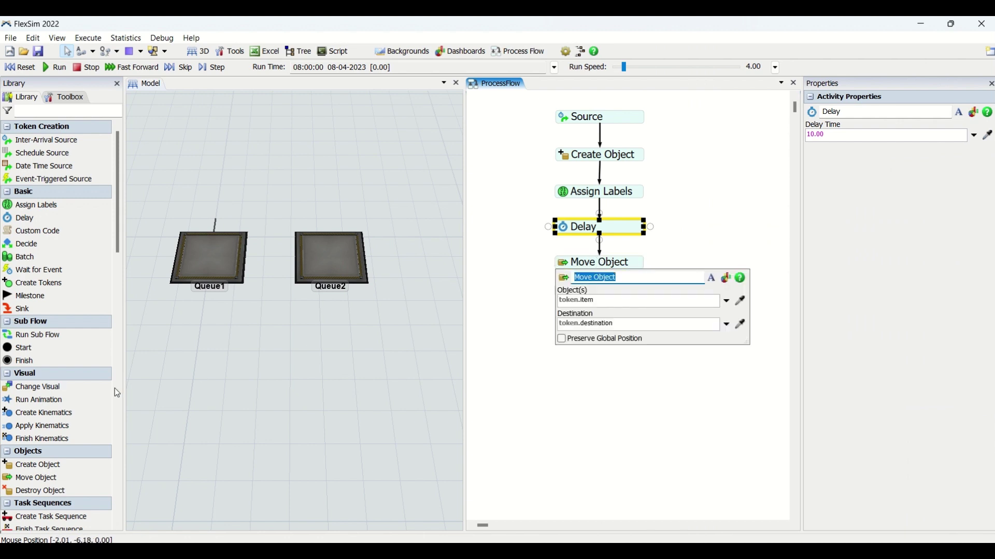
scroll(48, 414, down, 2)
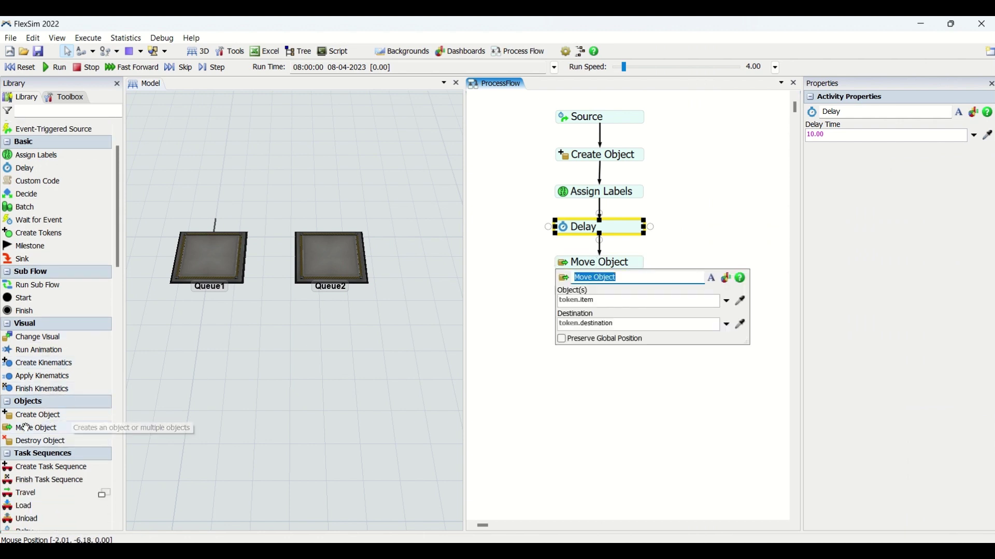
scroll(69, 419, up, 2)
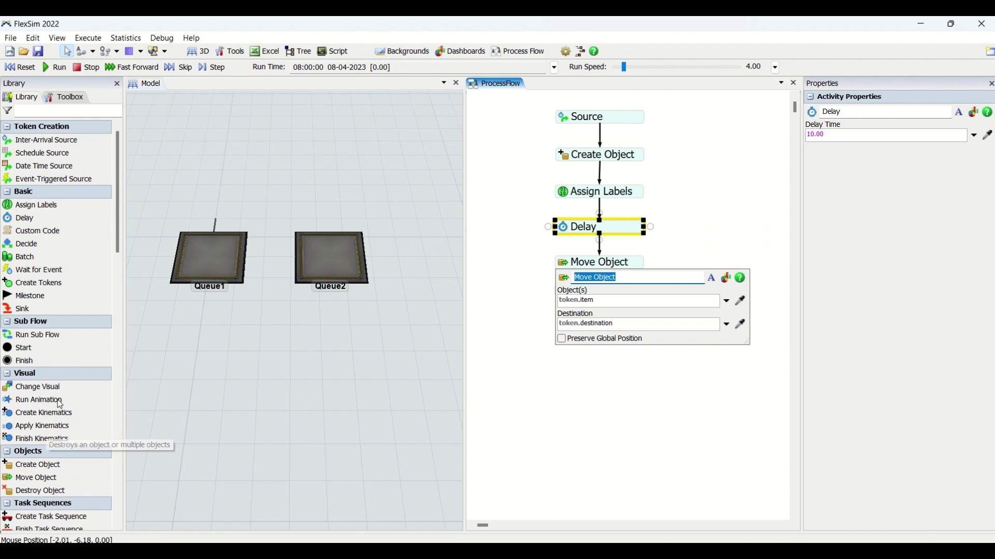
click(695, 230)
mouse_move(564, 272)
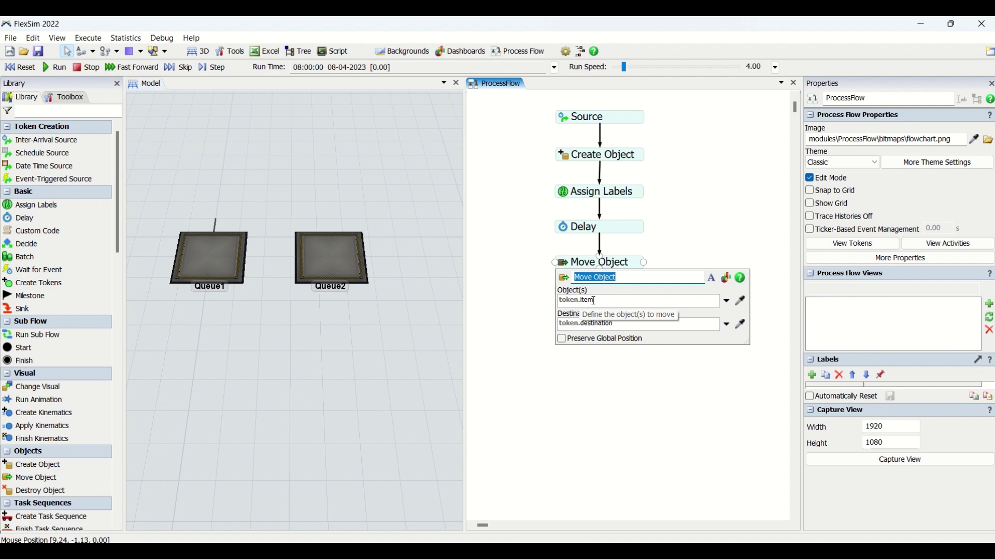
click(741, 325)
click(364, 259)
click(365, 258)
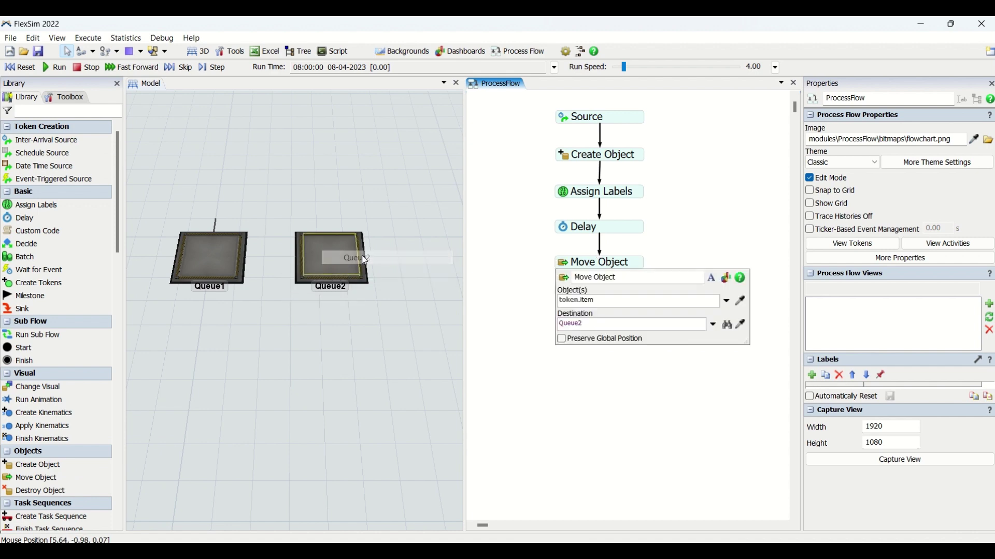
Step: Review the Create Object activity's token.item assignment and the settings of Assign Labels, Delay and Move Object
click(565, 163)
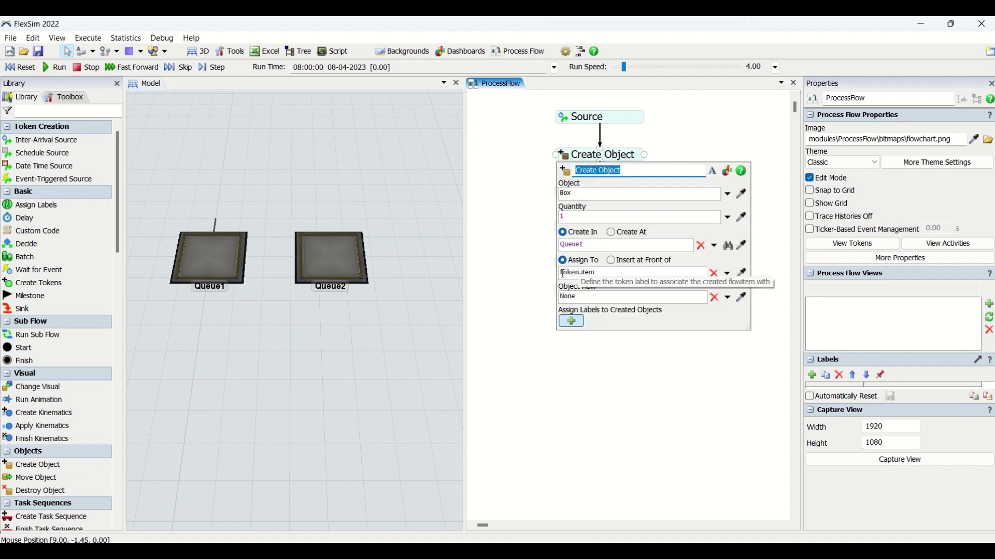
drag(563, 274, 608, 274)
click(662, 276)
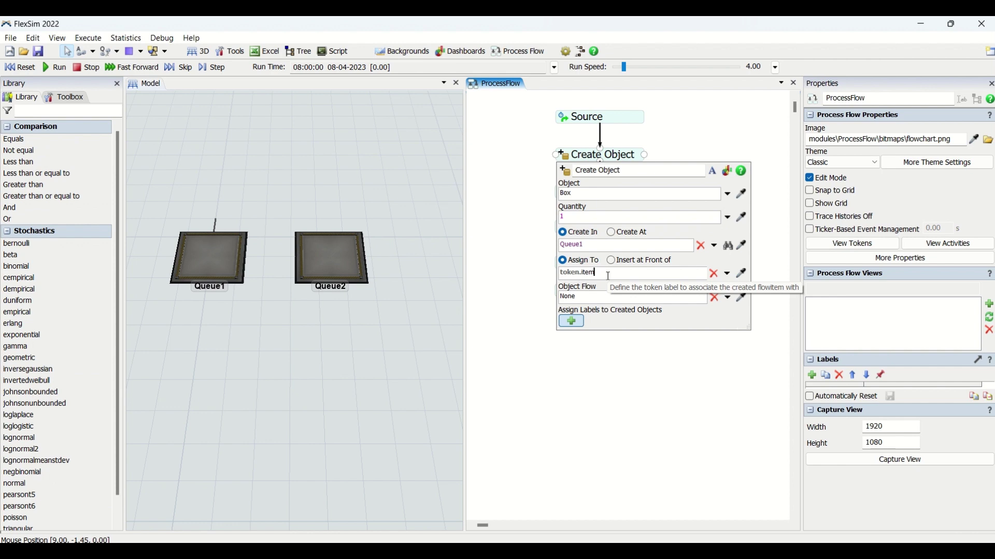
click(667, 146)
click(566, 194)
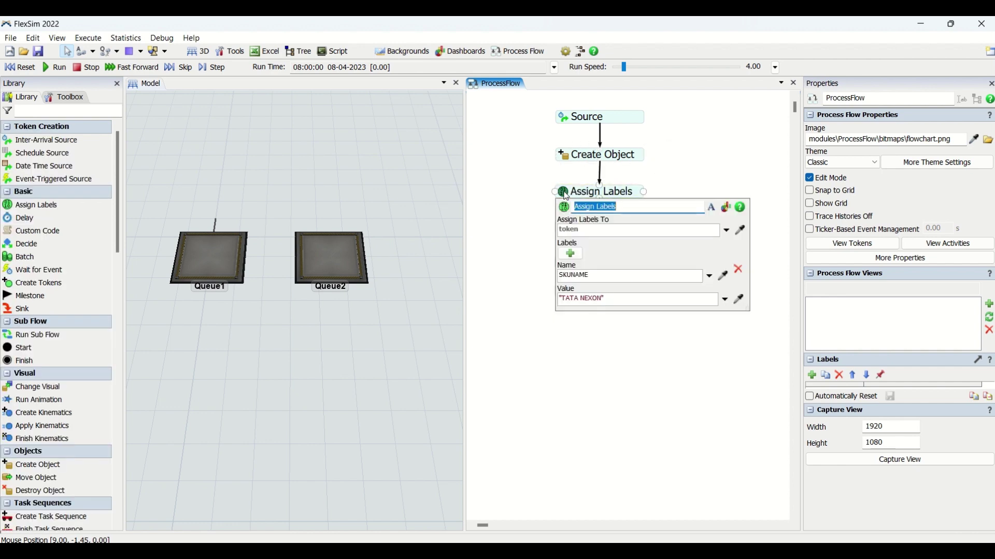
click(688, 177)
click(566, 228)
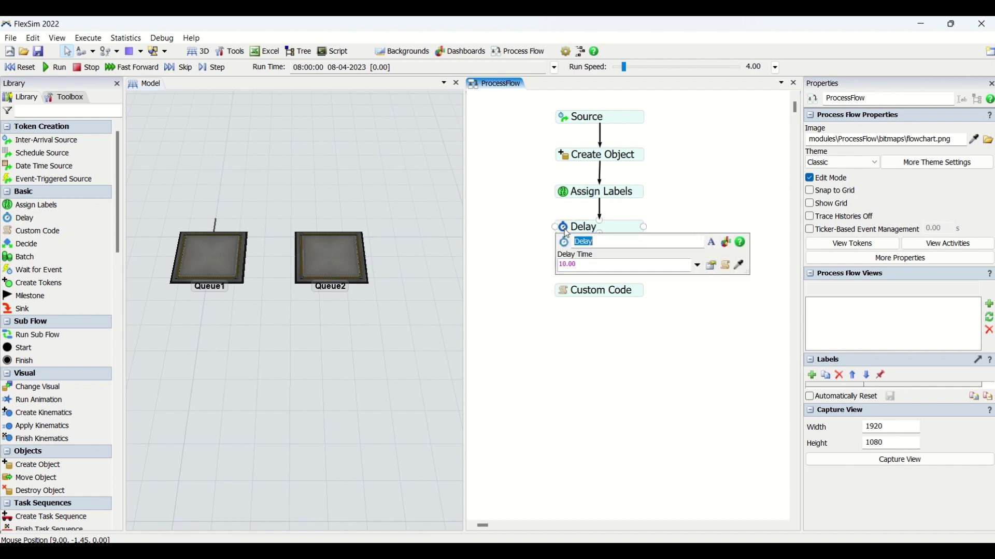
click(710, 199)
click(563, 265)
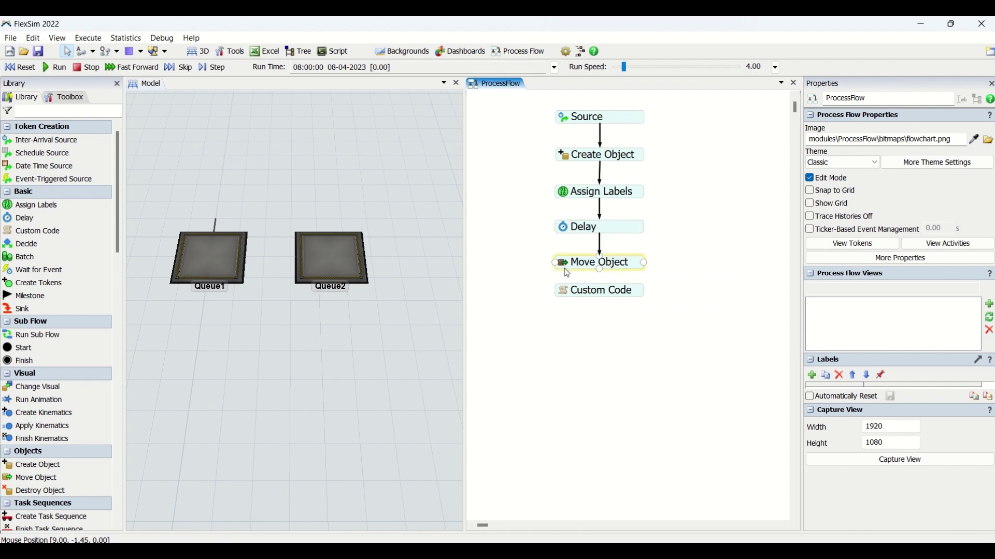
click(727, 208)
Step: Shift Custom Code slightly lower and connect Move Object to it
click(617, 299)
drag(616, 300, 618, 313)
click(599, 263)
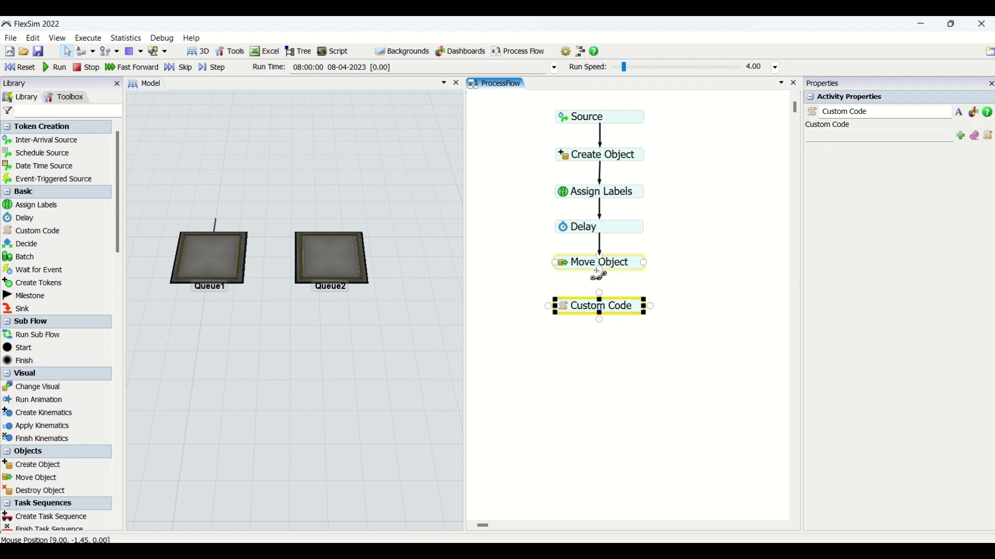
drag(599, 276, 601, 304)
Step: Add a Set Object Color action to Custom Code for token.item, with the color Color.green
click(566, 311)
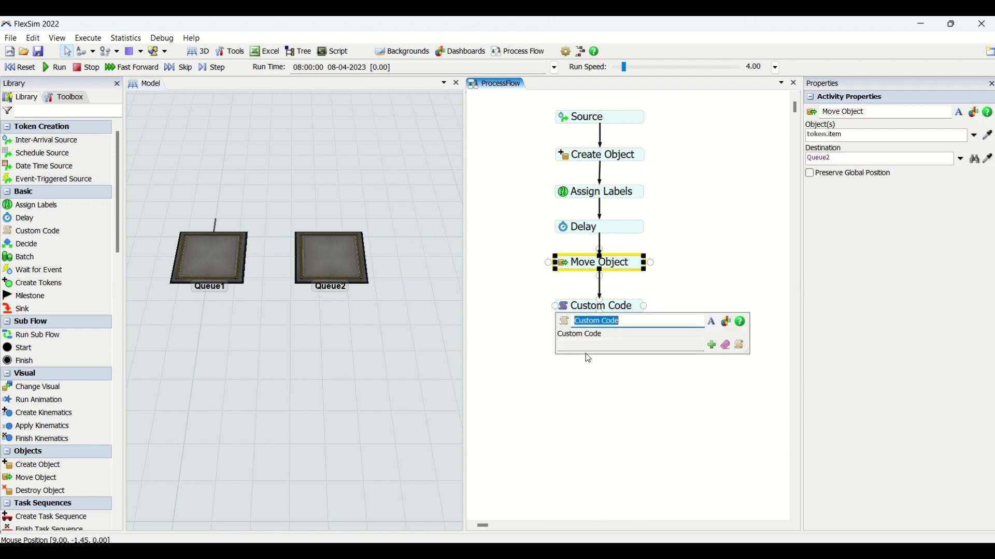
click(711, 349)
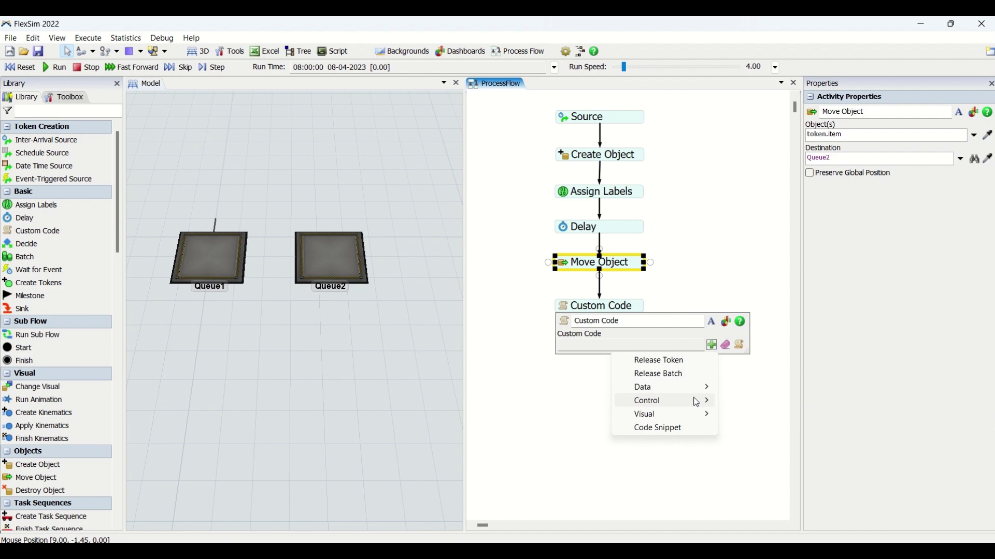
mouse_move(697, 420)
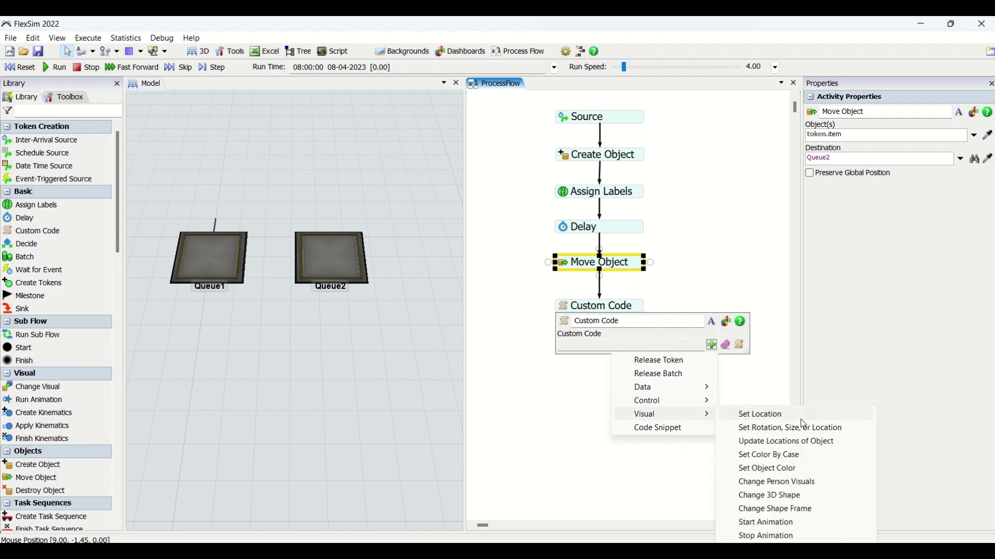
click(807, 469)
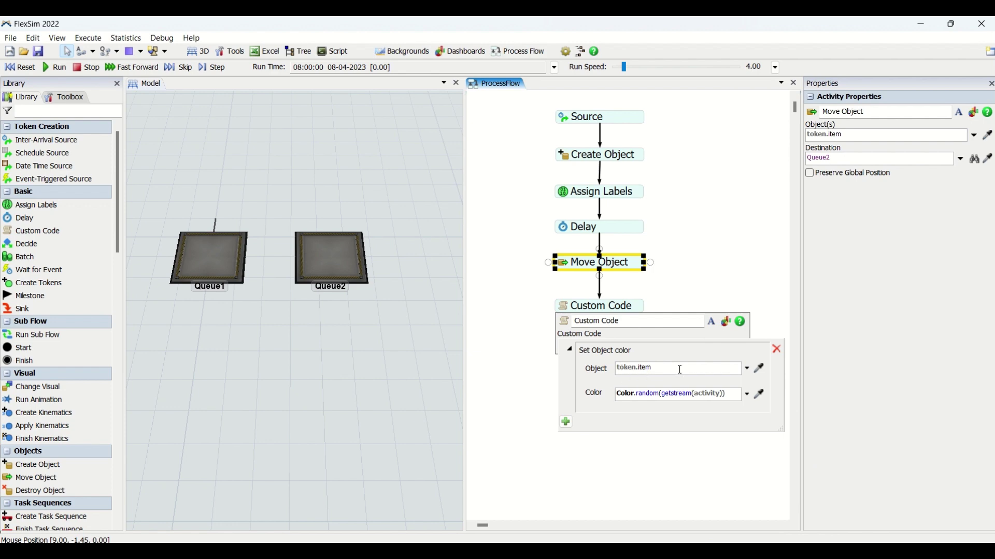
click(747, 395)
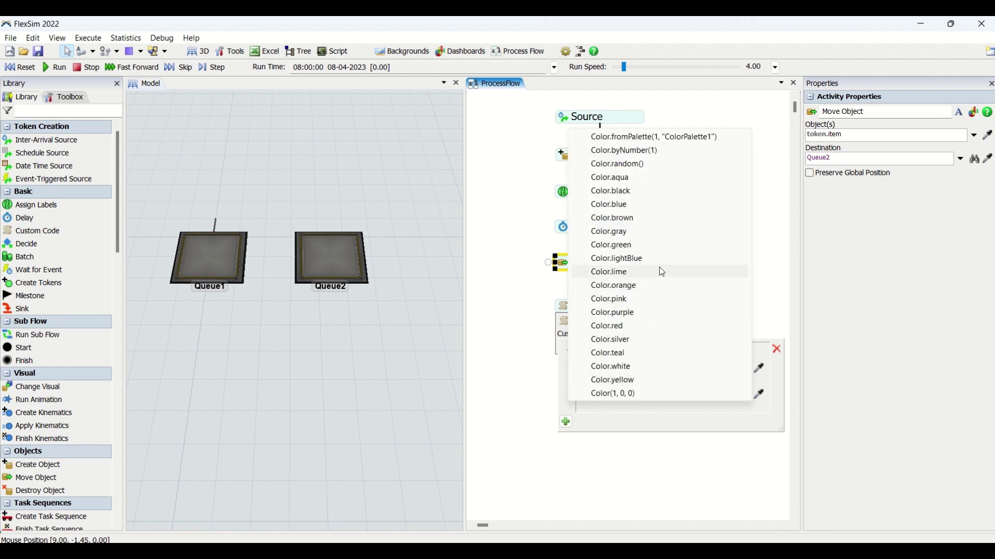
click(642, 245)
click(719, 238)
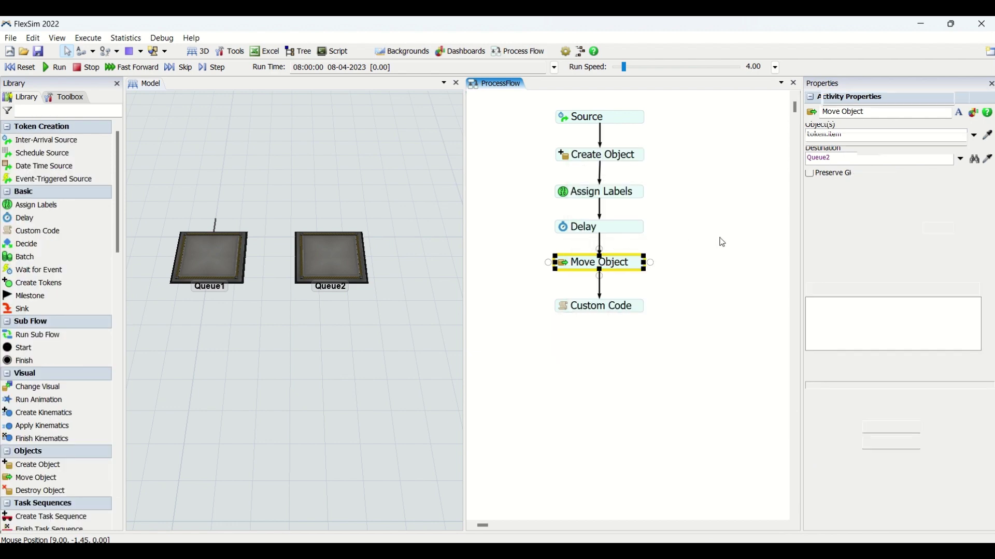
Step: Add a Sink activity below Custom Code, connected from it
drag(599, 313, 600, 341)
click(846, 45)
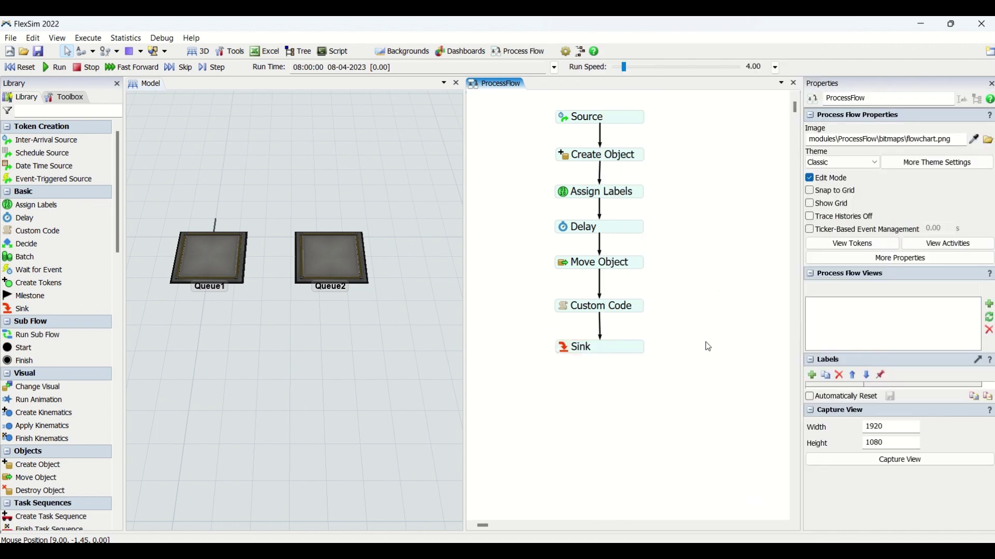
Step: Inspect the flow's Source and Sink properties and compare the 3D model's object library with the process flow's activity library
click(625, 119)
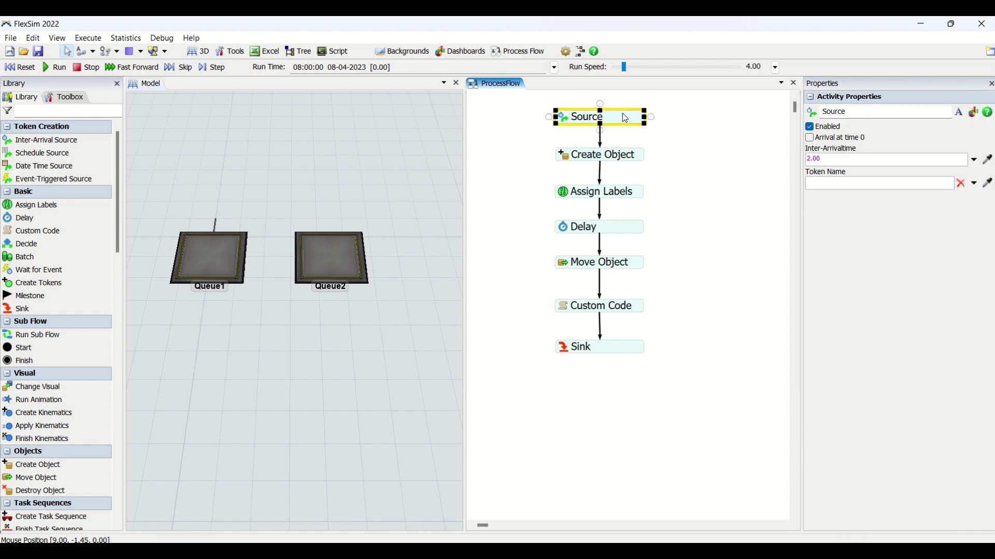
click(621, 344)
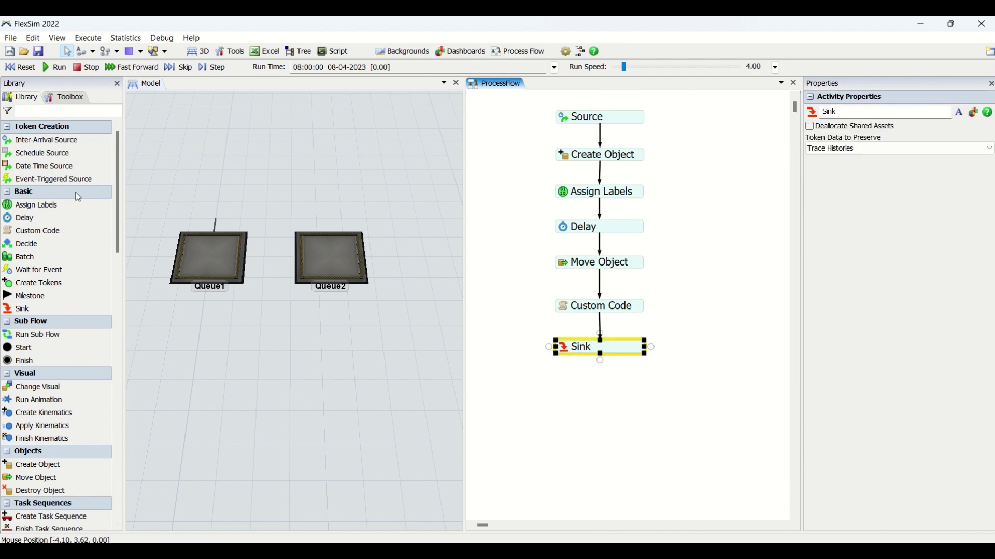
click(176, 161)
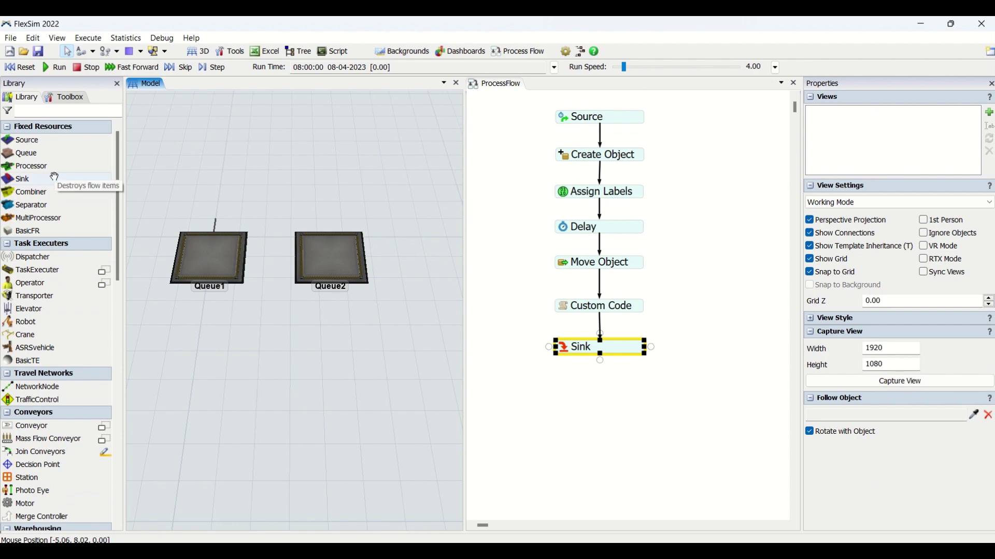
click(537, 195)
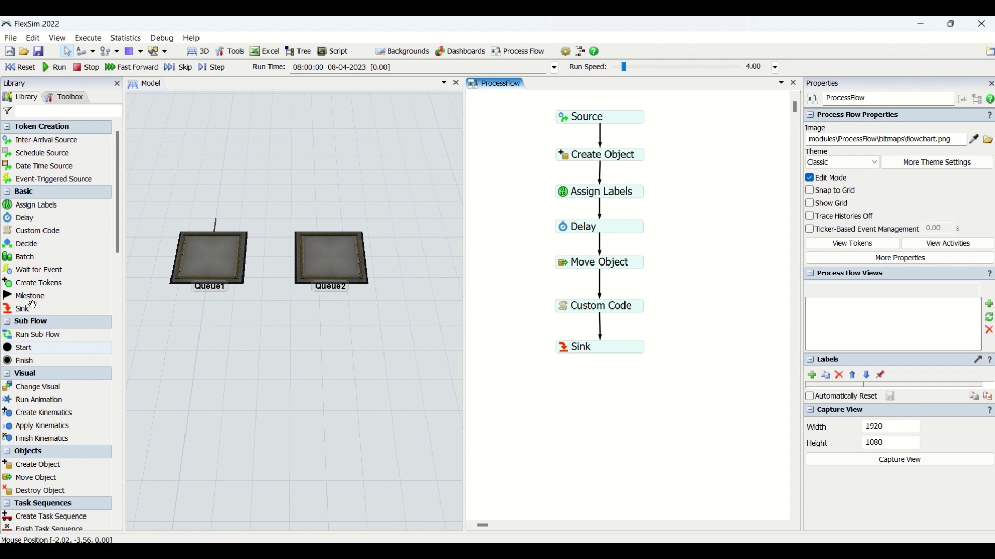
click(418, 265)
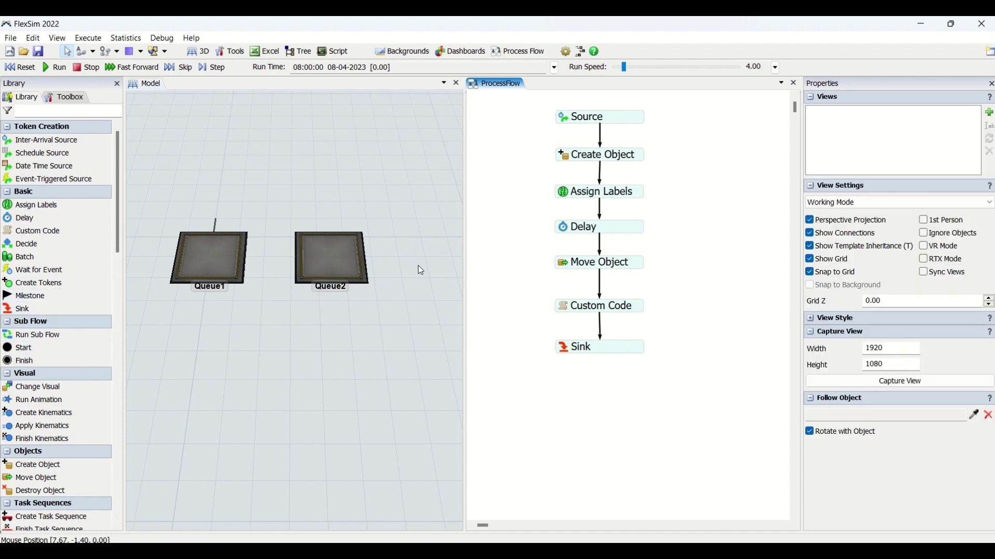
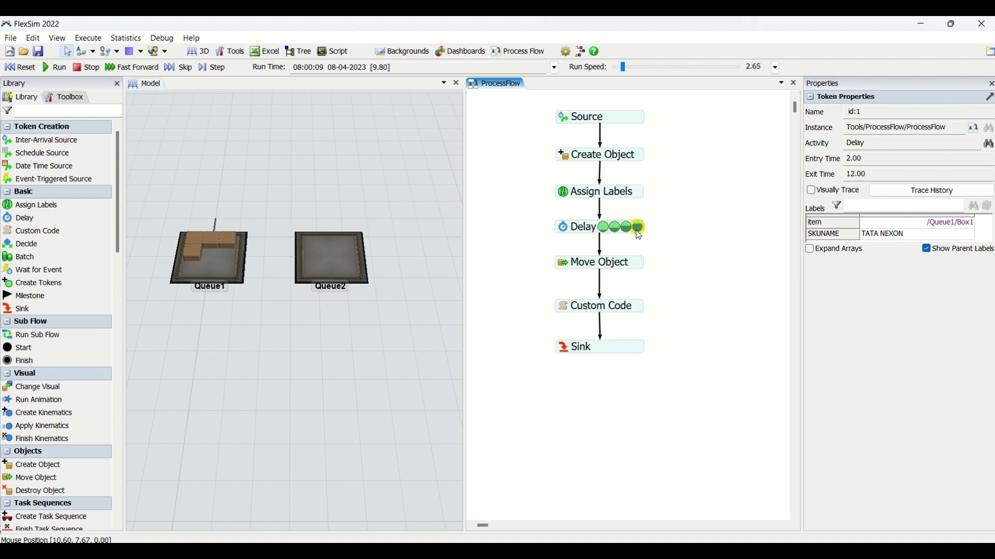
Step: Check the Delay activity's delay time and slow the simulation's run speed to 0.59 to examine Move Object
double_click(580, 228)
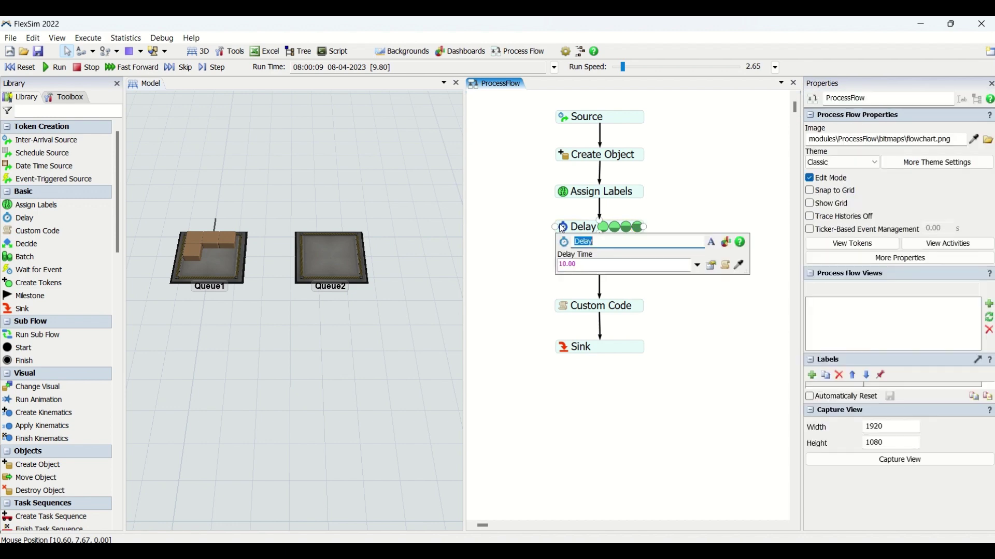
click(696, 195)
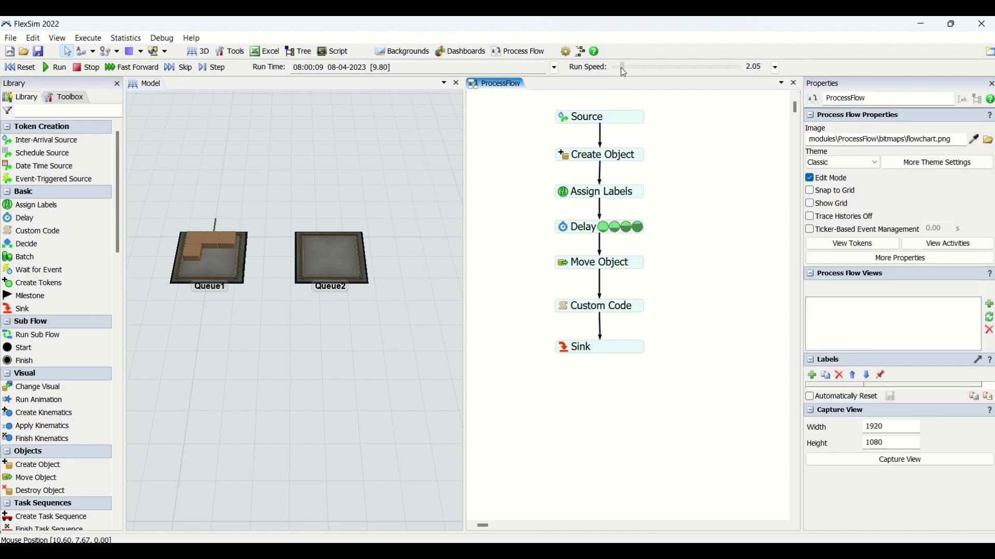
drag(620, 67, 619, 68)
click(587, 271)
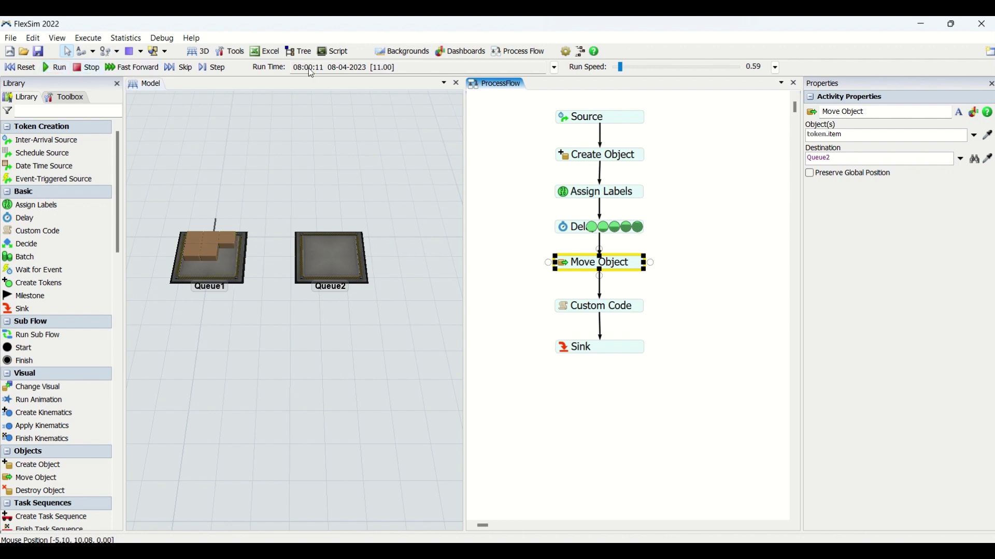
Step: Halt the simulation with a run speed of 0 and inspect the Custom Code activity and the green box in Queue2
drag(619, 67, 612, 66)
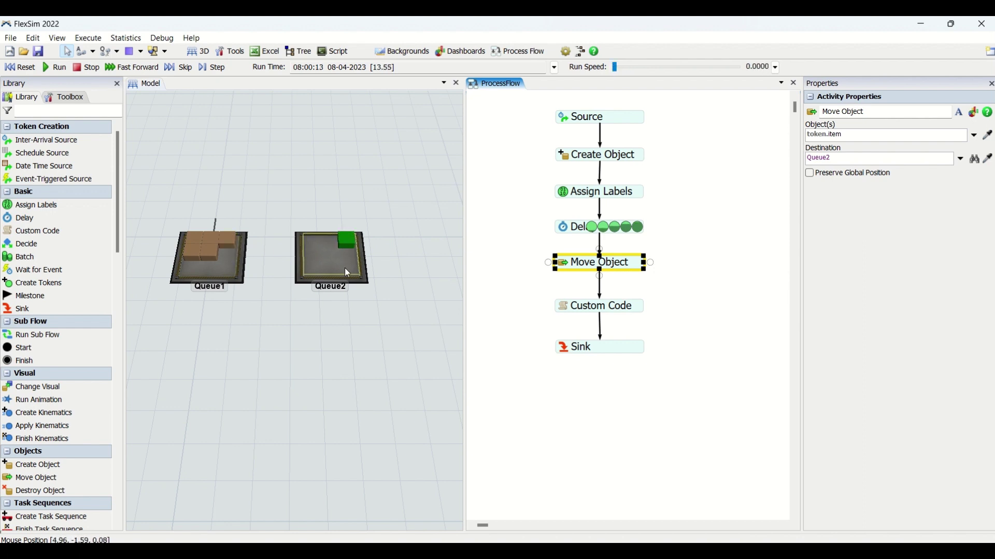
mouse_move(567, 310)
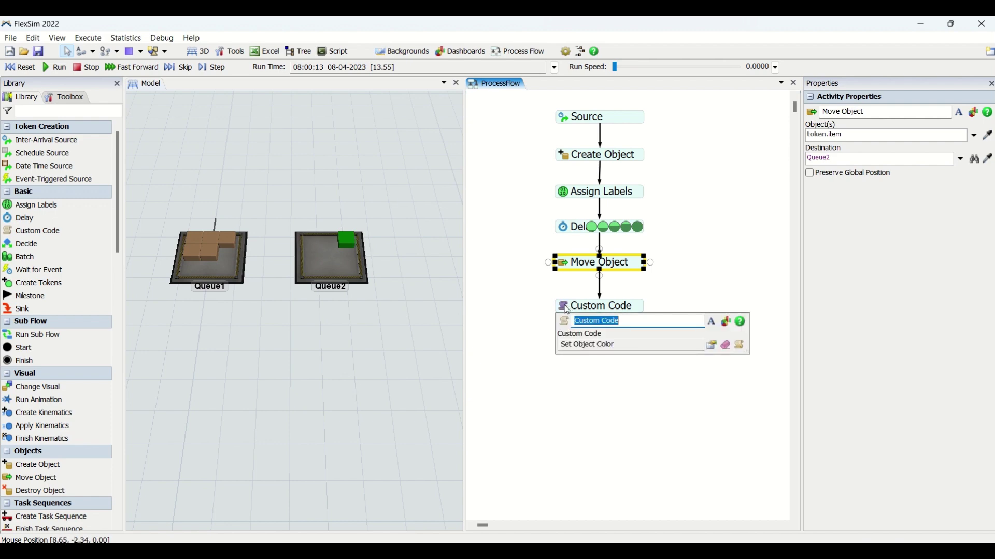
click(509, 360)
click(347, 241)
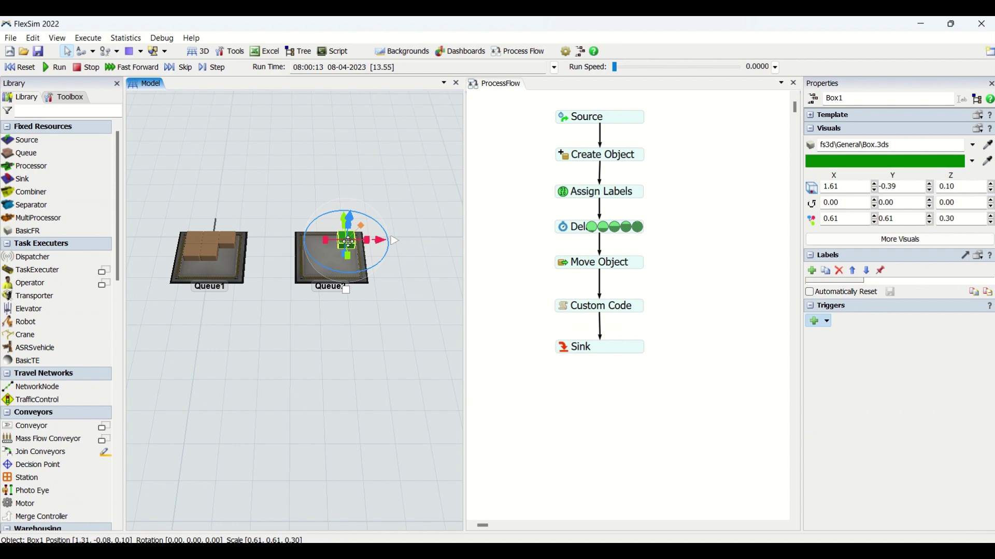
click(632, 313)
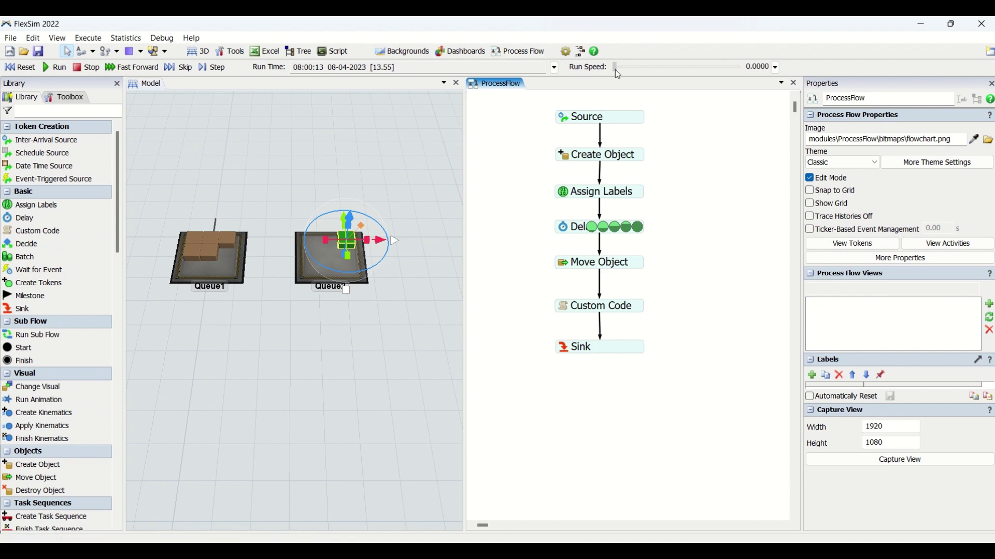
Step: Set the run speed to 0.59 and let the simulation continue moving and coloring boxes into Queue2
drag(615, 69, 620, 70)
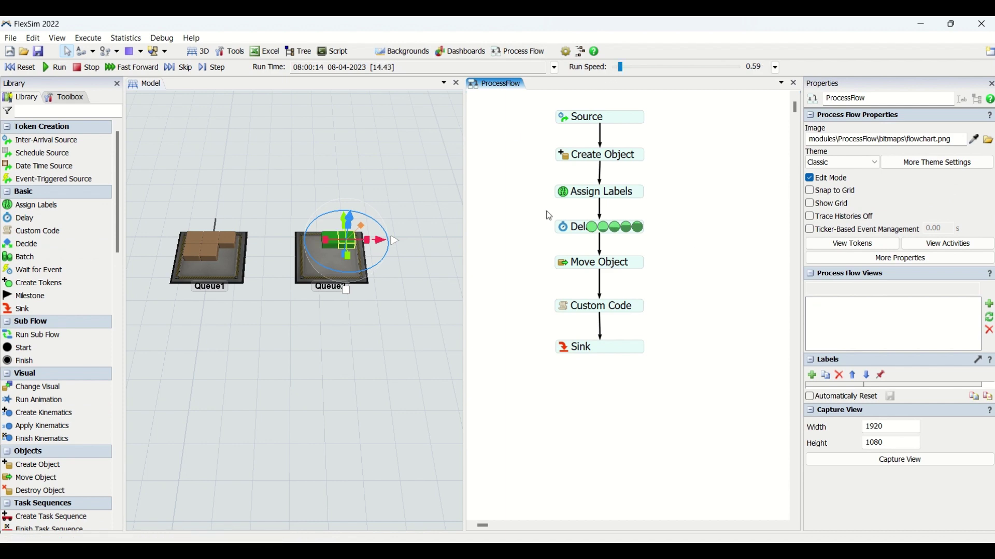
click(334, 168)
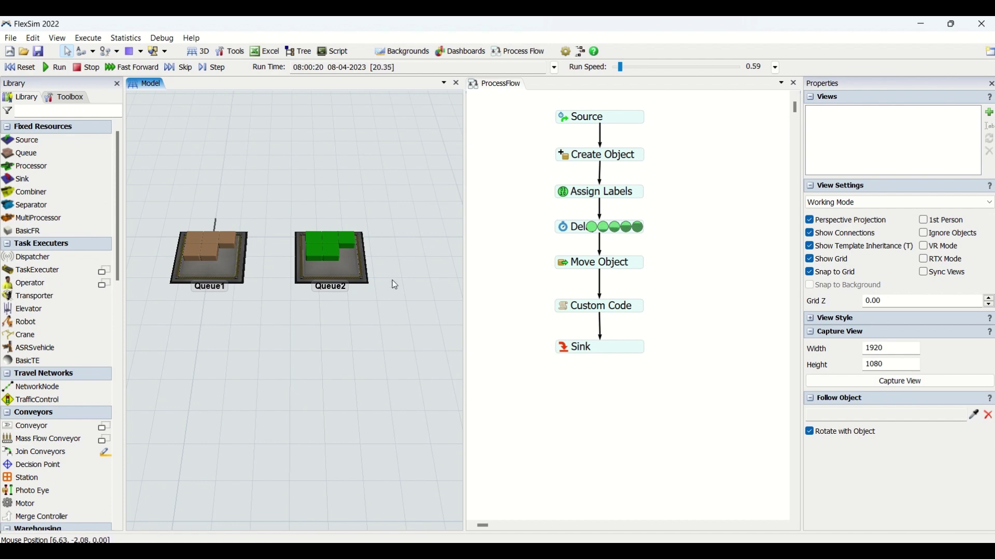
click(527, 296)
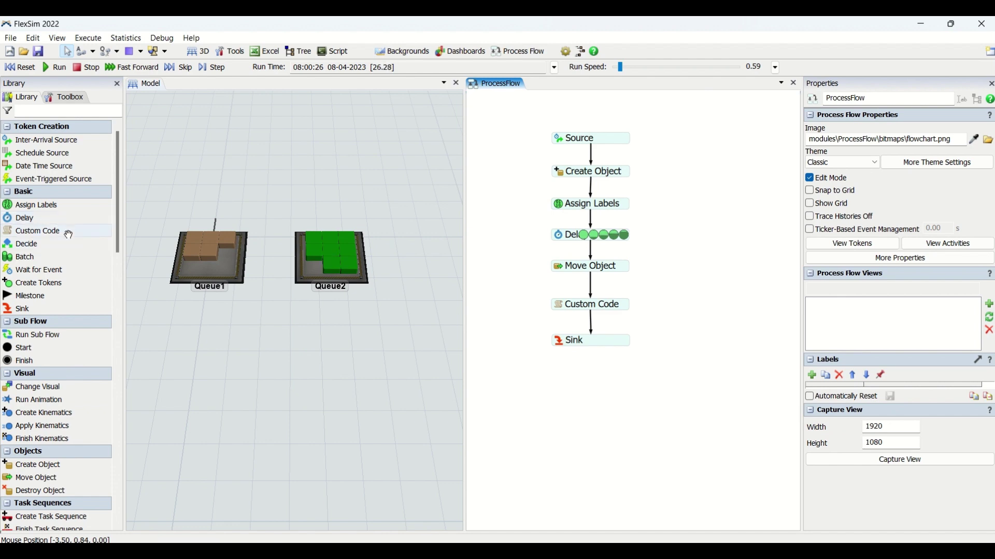
Step: Compare the labels of a green box in Queue2 with those of a delayed token and the Assign Labels settings
click(339, 262)
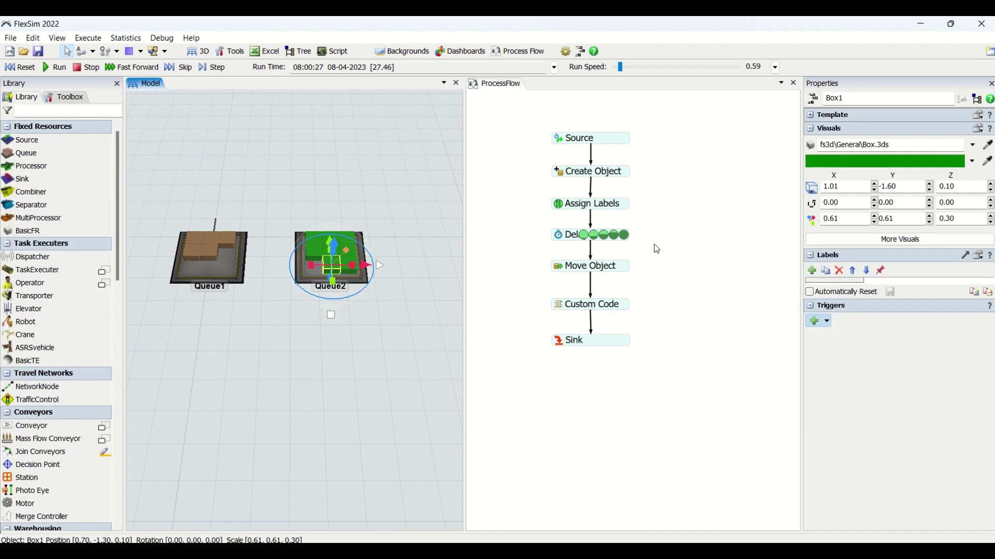
click(604, 236)
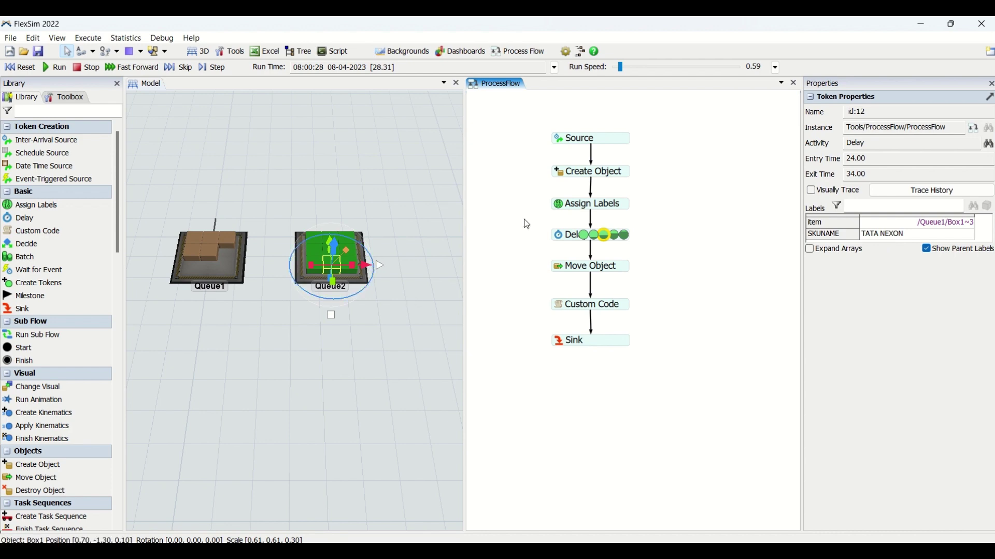
double_click(559, 204)
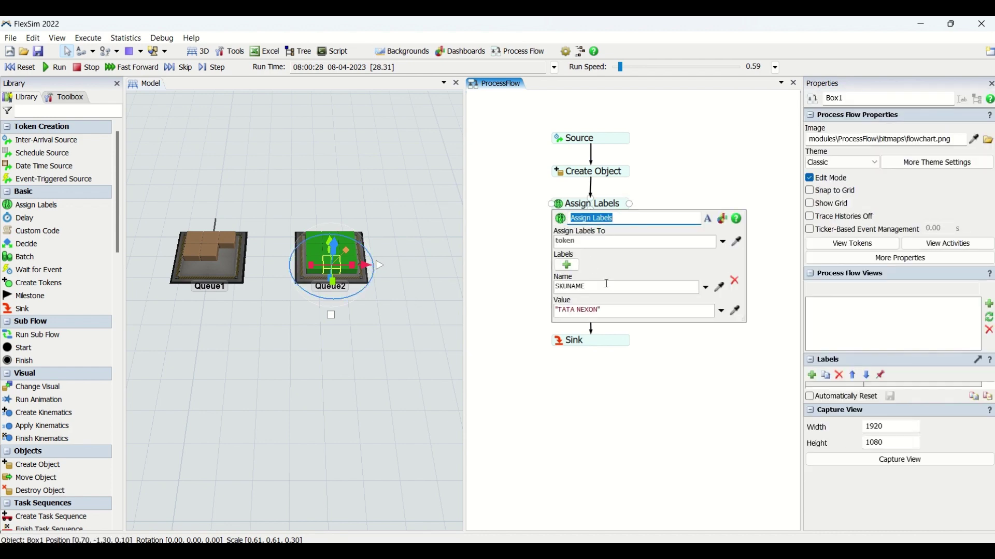
click(600, 242)
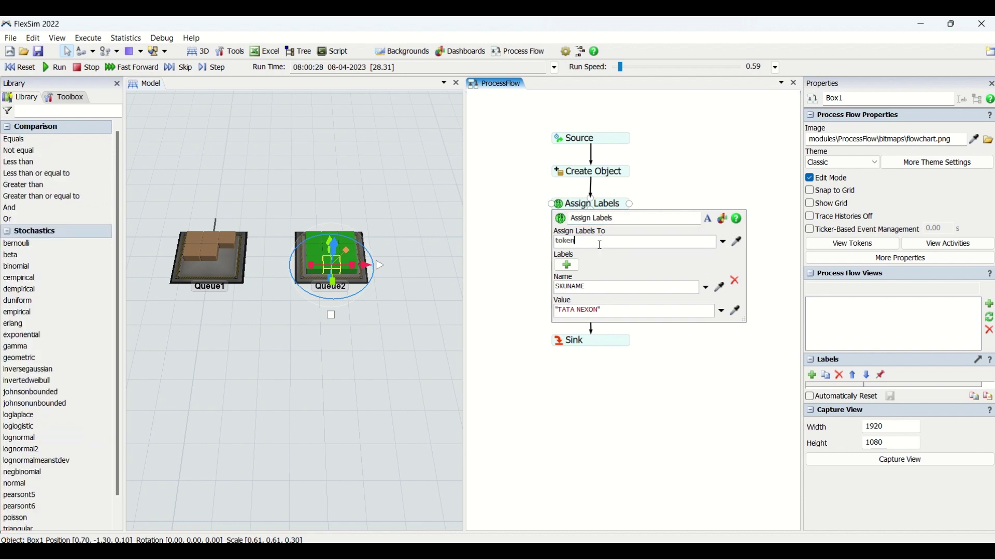
click(673, 187)
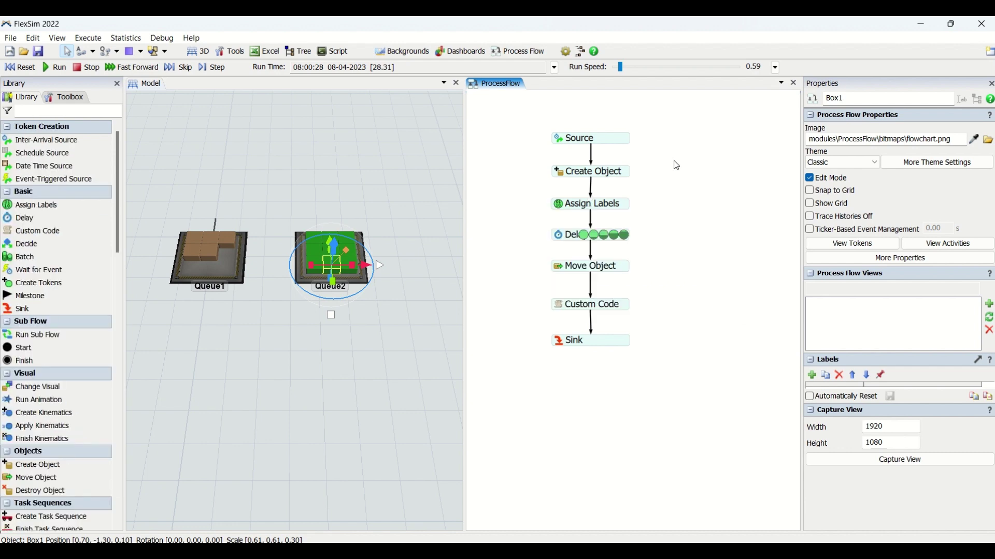
Step: Check the rightmost Delay token's item and SKUNAME labels against the Assign Labels To target of the Assign Labels activity
click(625, 238)
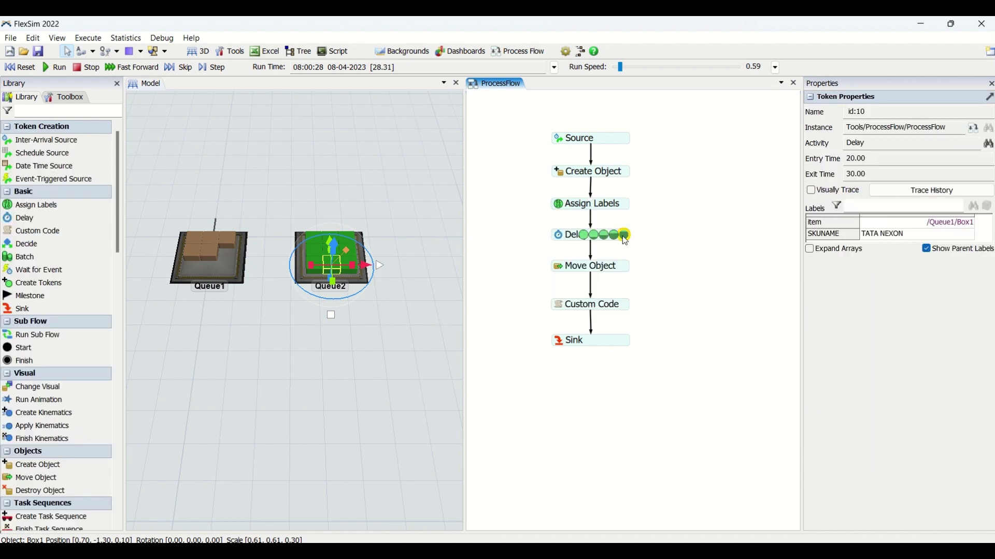
click(561, 212)
click(561, 242)
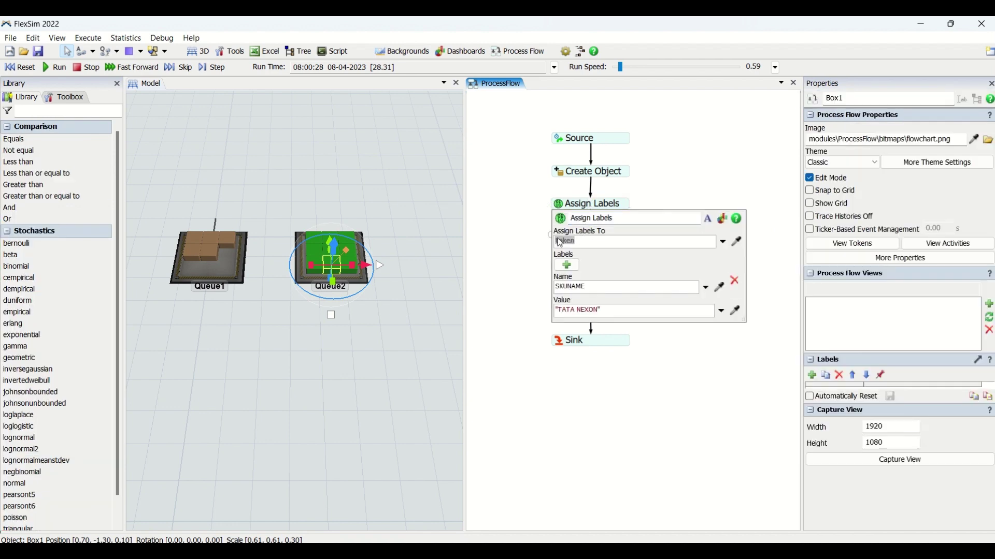
click(580, 243)
click(668, 182)
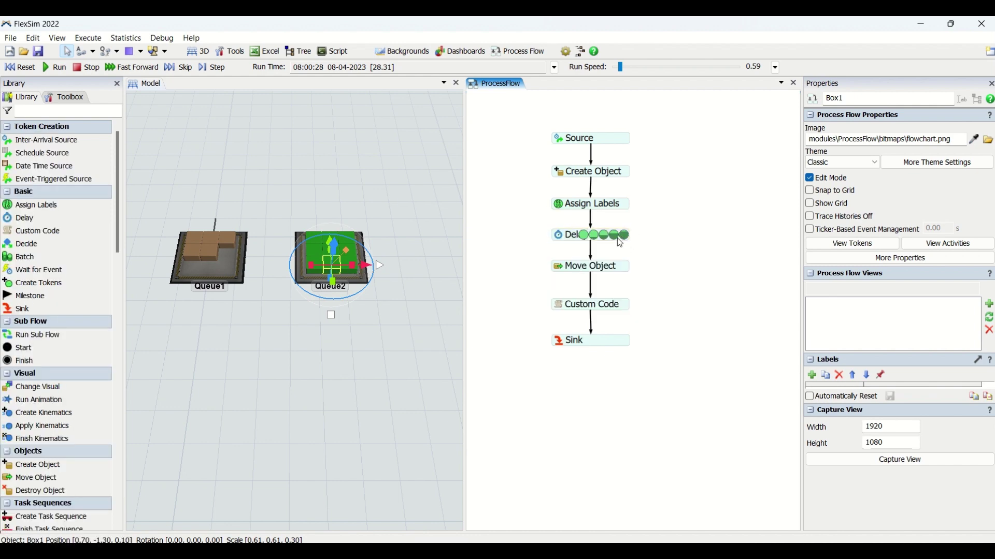
click(626, 237)
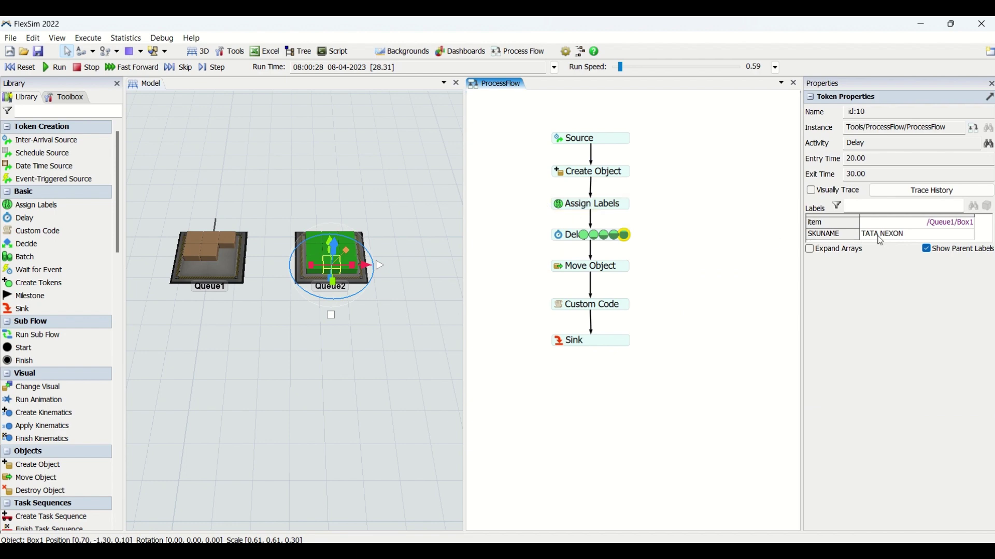
click(717, 297)
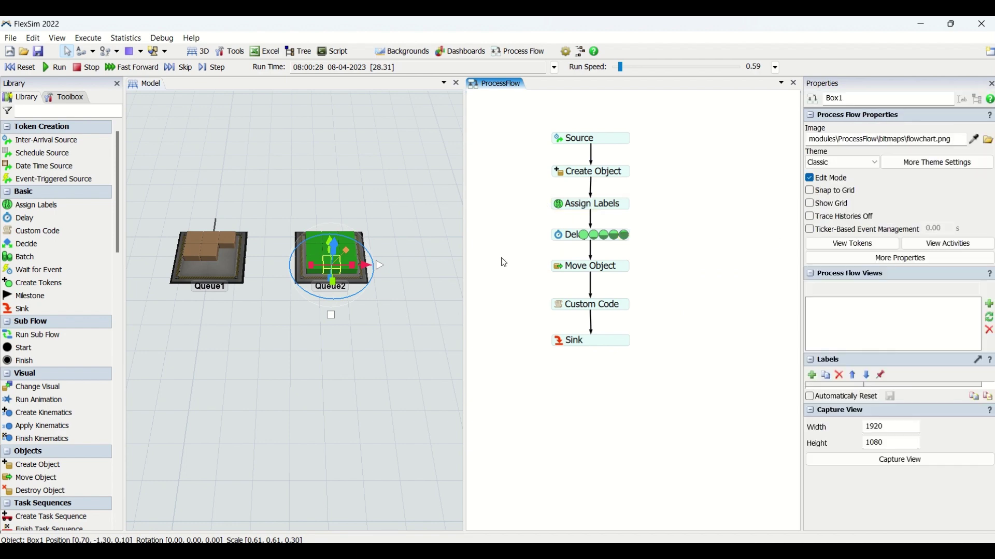